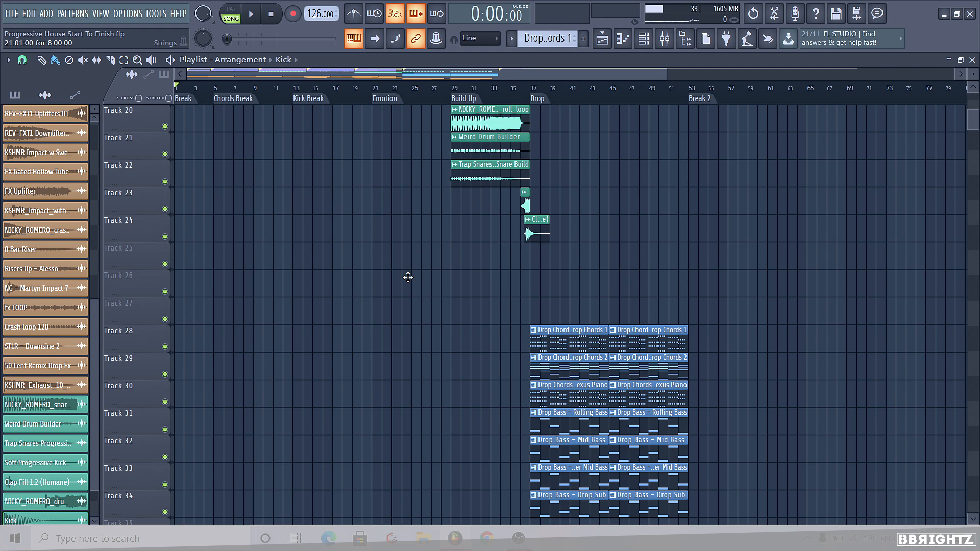
Step: Look over the drum, drop and FX tracks, briefly selecting the drop's kick clips on Track 17
{"action": "scroll", "coordinate": [616, 246], "scroll_direction": "down", "scroll_amount": 5}
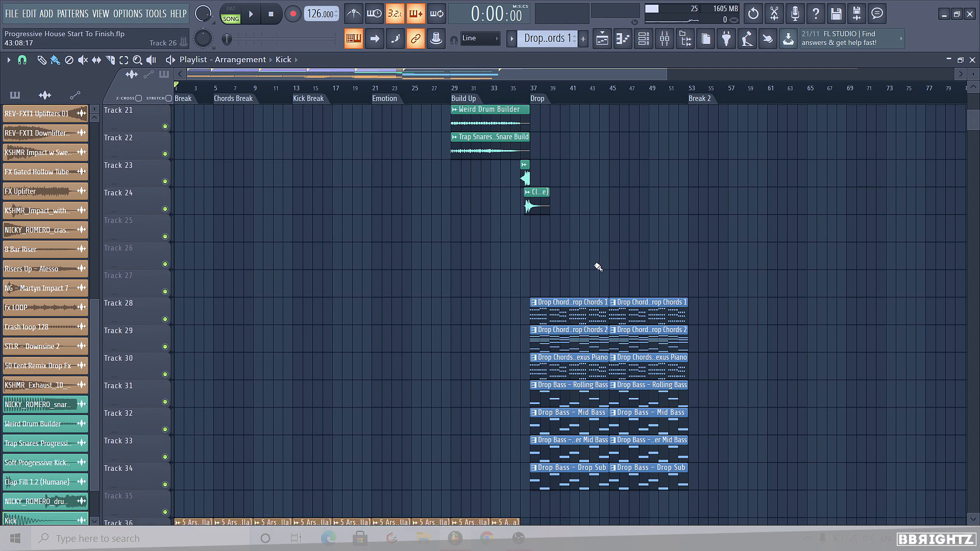
{"action": "scroll", "coordinate": [536, 473], "scroll_direction": "up", "scroll_amount": 5}
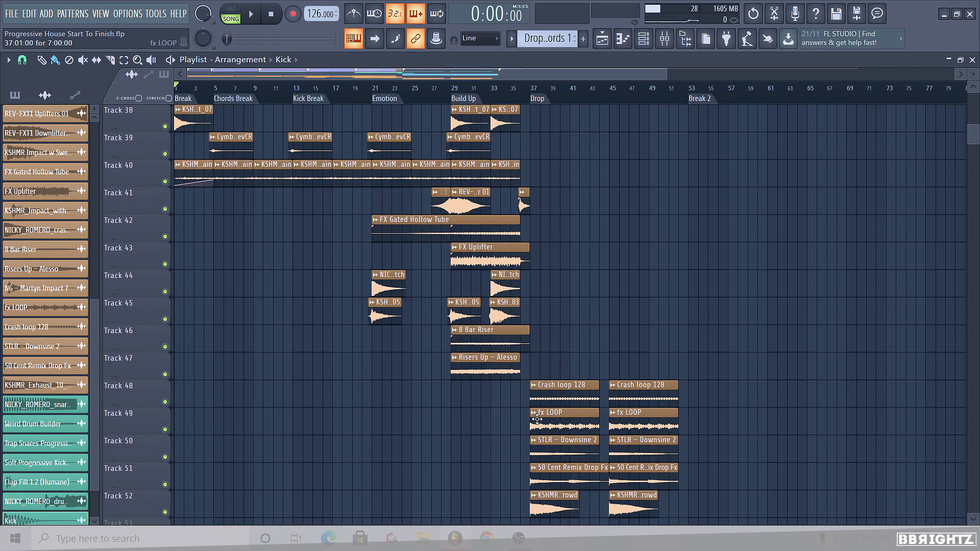
{"action": "scroll", "coordinate": [522, 227], "scroll_direction": "up", "scroll_amount": 3}
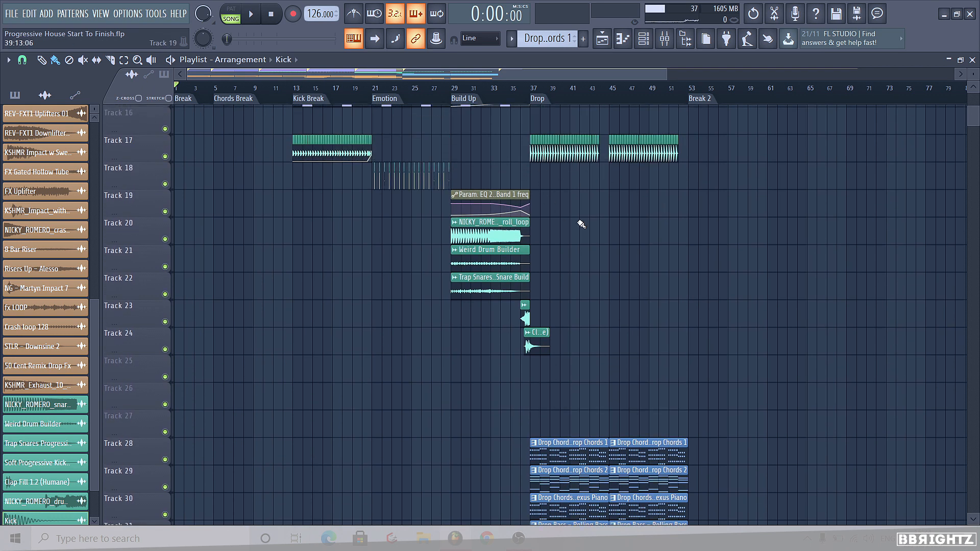
{"action": "left_click_drag", "start_coordinate": [516, 148], "coordinate": [716, 148]}
{"action": "left_click", "coordinate": [696, 163], "text": "ctrl"}
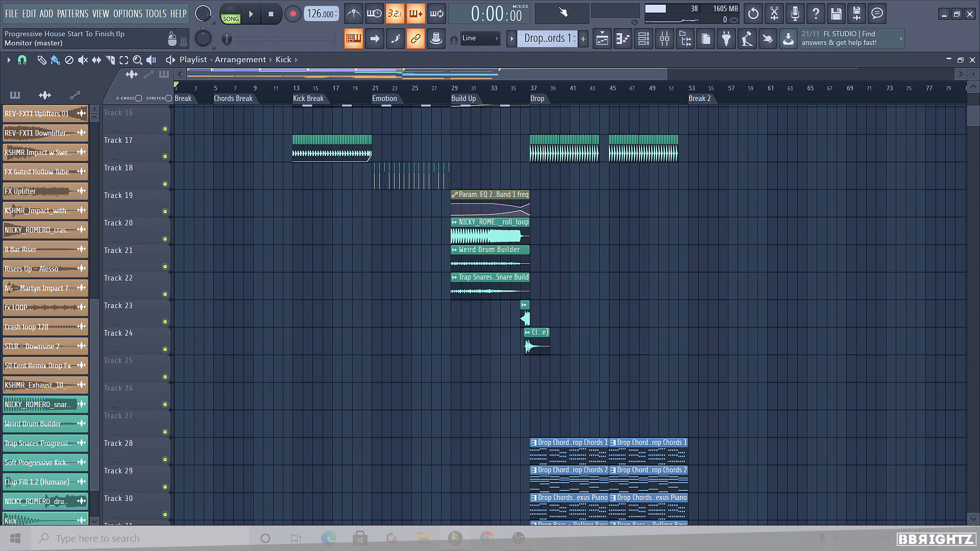
Step: Switch to Pattern 1, examine the Keyzone Classic notes in the piano roll, and return to the playlist
{"action": "left_click_drag", "start_coordinate": [548, 39], "coordinate": [548, 66]}
{"action": "left_click", "coordinate": [643, 39]}
{"action": "scroll", "coordinate": [297, 192], "scroll_direction": "up", "scroll_amount": 6}
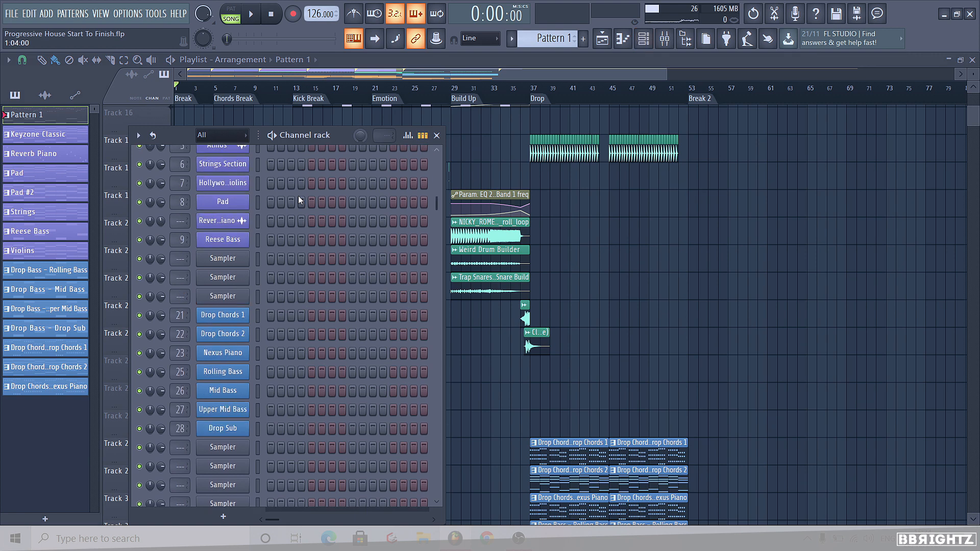
{"action": "left_click", "coordinate": [305, 189]}
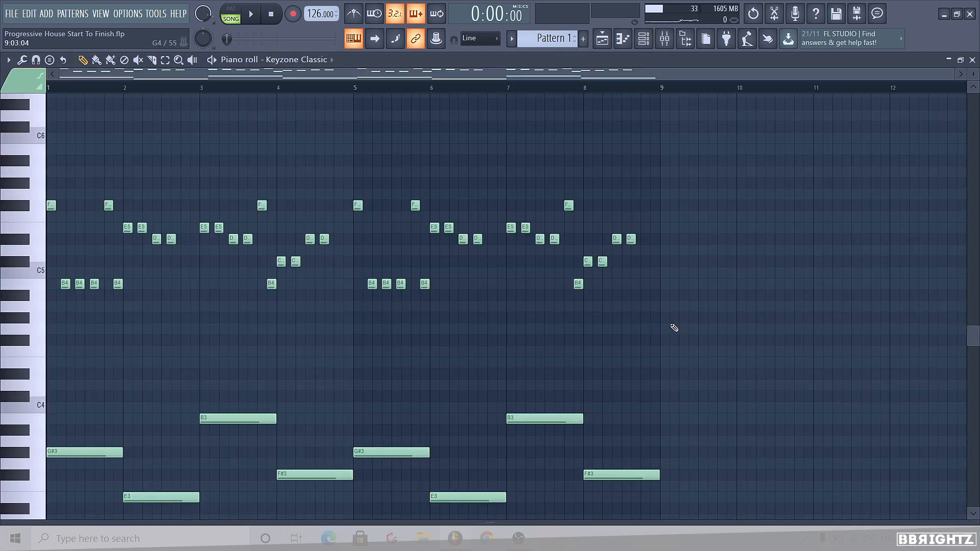
{"action": "left_click", "coordinate": [603, 40]}
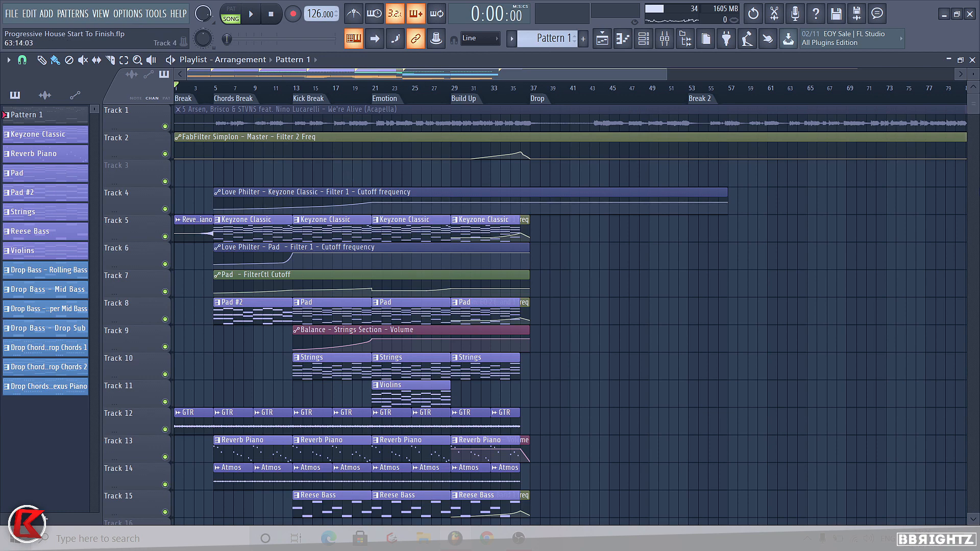
Step: Look over the full arrangement and play the song from the beginning
{"action": "scroll", "coordinate": [459, 215], "scroll_direction": "down", "scroll_amount": 10}
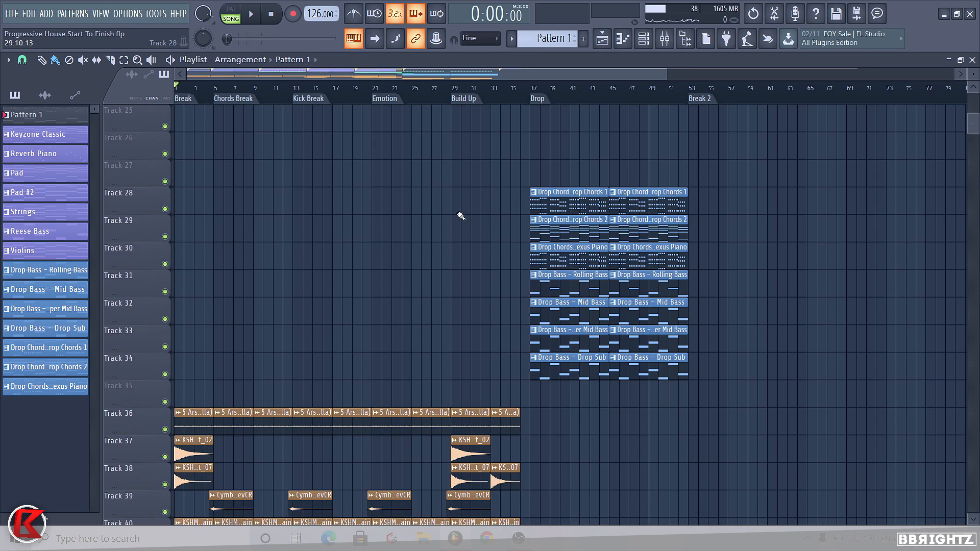
{"action": "scroll", "coordinate": [596, 441], "scroll_direction": "up", "scroll_amount": 12}
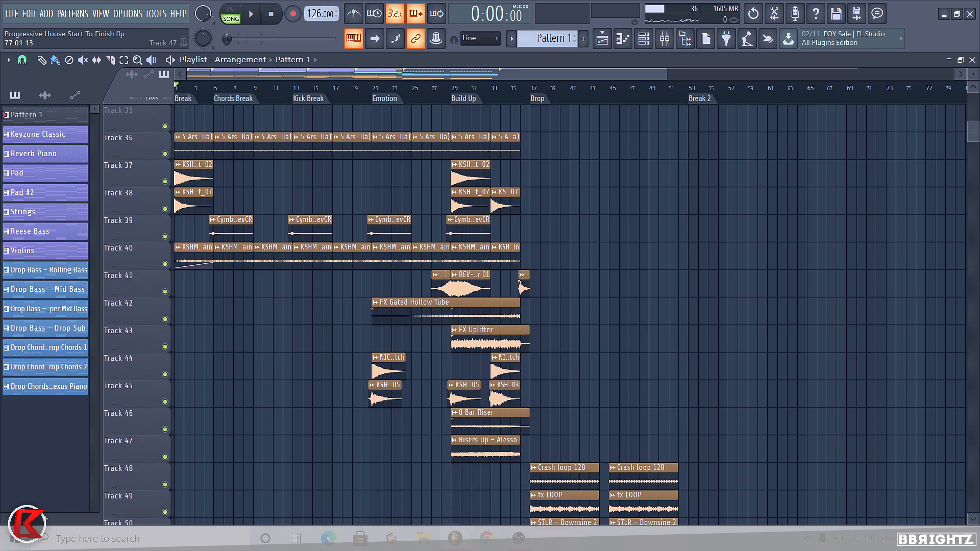
{"action": "scroll", "coordinate": [256, 230], "scroll_direction": "up", "scroll_amount": 2}
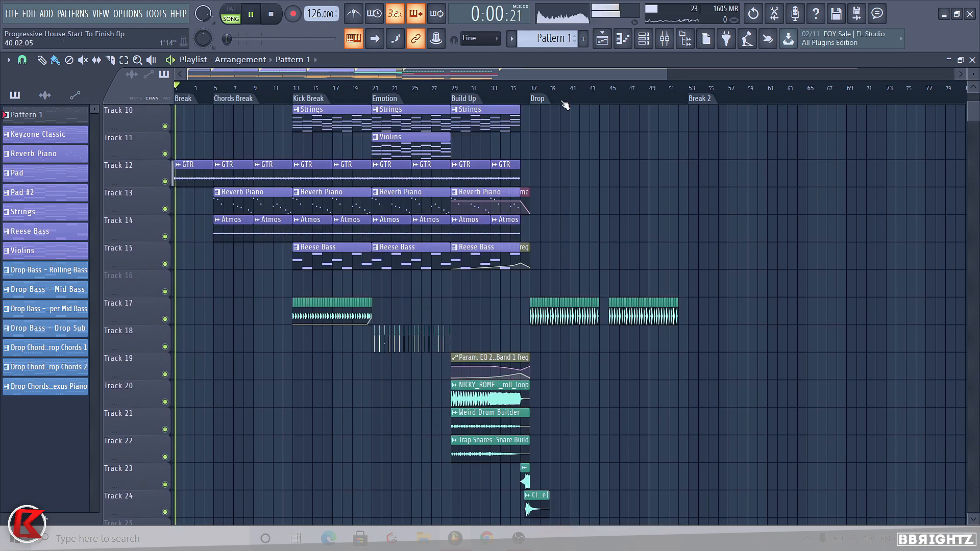
{"action": "scroll", "coordinate": [803, 401], "scroll_direction": "up", "scroll_amount": 9}
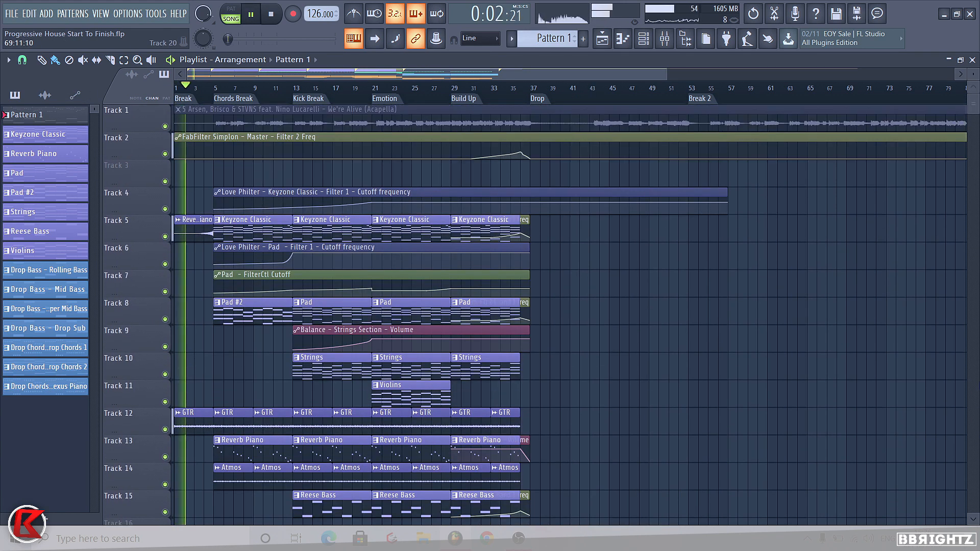
{"action": "left_click_drag", "start_coordinate": [666, 74], "coordinate": [529, 102]}
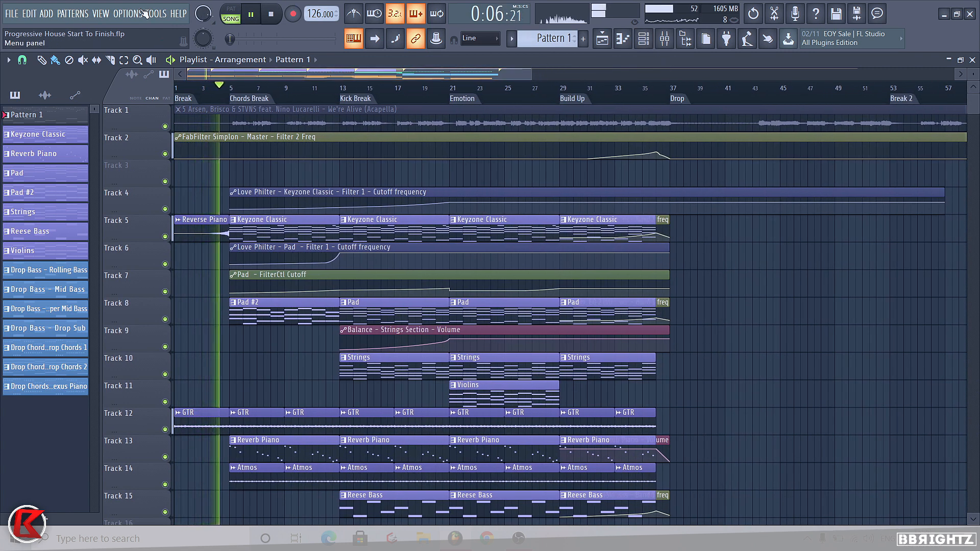
Step: Run the macro that switches smart disable for all plugins twice while the song plays
{"action": "left_click", "coordinate": [142, 14]}
{"action": "mouse_move", "coordinate": [156, 13]}
{"action": "mouse_move", "coordinate": [194, 53]}
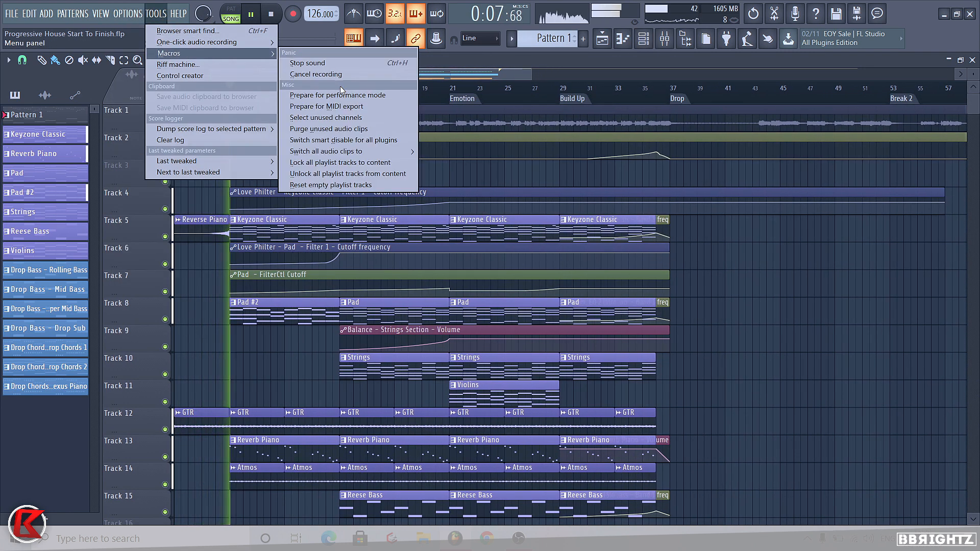
{"action": "left_click", "coordinate": [352, 139]}
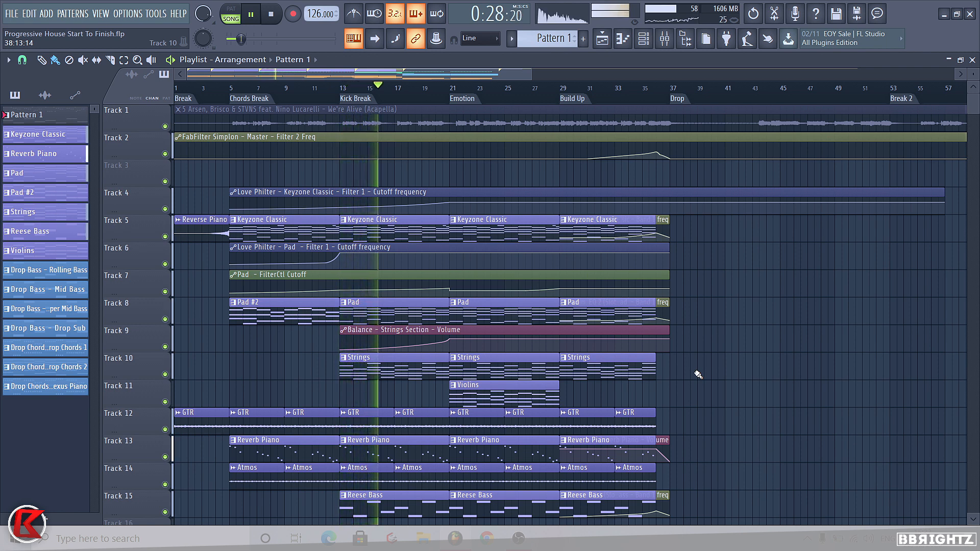
{"action": "left_click", "coordinate": [156, 14]}
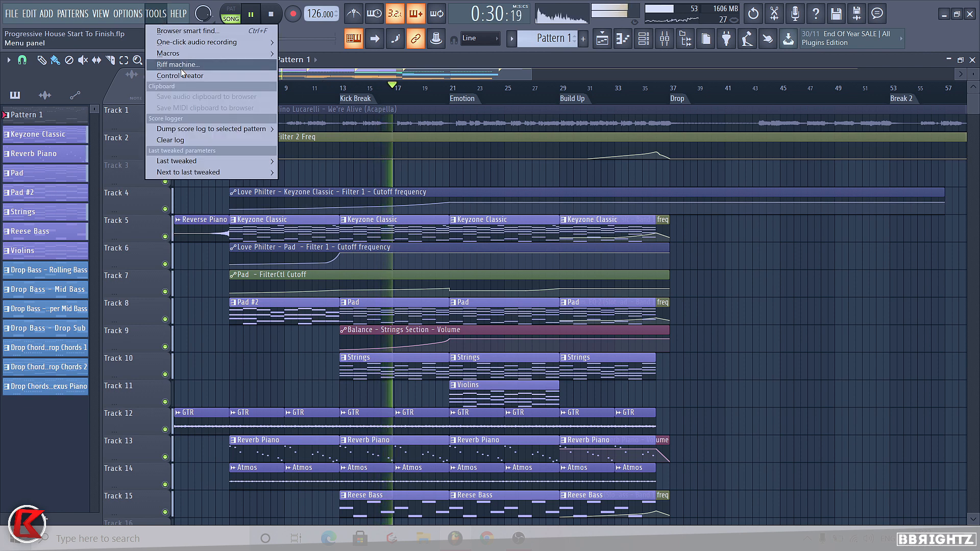
{"action": "mouse_move", "coordinate": [185, 54]}
{"action": "left_click", "coordinate": [357, 140]}
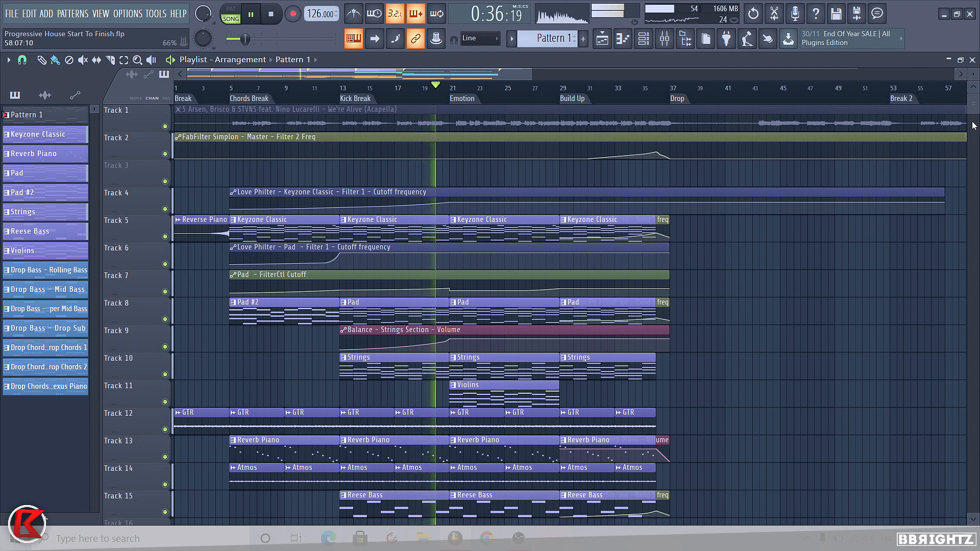
Step: Examine the drum tracks around the Emotion and Build Up sections, briefly selecting the clips on Track 18
{"action": "scroll", "coordinate": [972, 127], "scroll_direction": "down", "scroll_amount": 10}
{"action": "scroll", "coordinate": [975, 124], "scroll_direction": "up", "scroll_amount": 5}
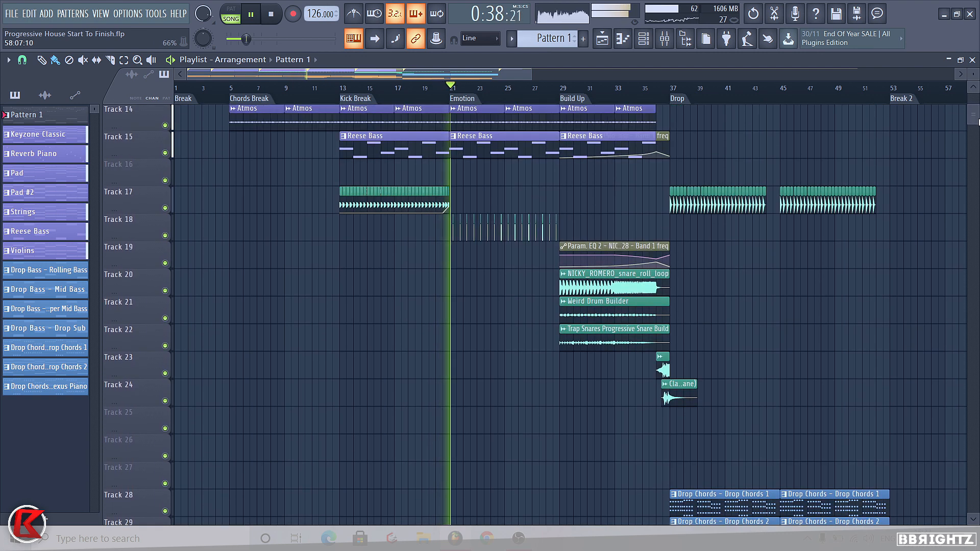
{"action": "left_click_drag", "start_coordinate": [442, 227], "coordinate": [575, 227]}
{"action": "left_click", "coordinate": [516, 331], "text": "ctrl"}
{"action": "scroll", "coordinate": [642, 433], "scroll_direction": "down", "scroll_amount": 2}
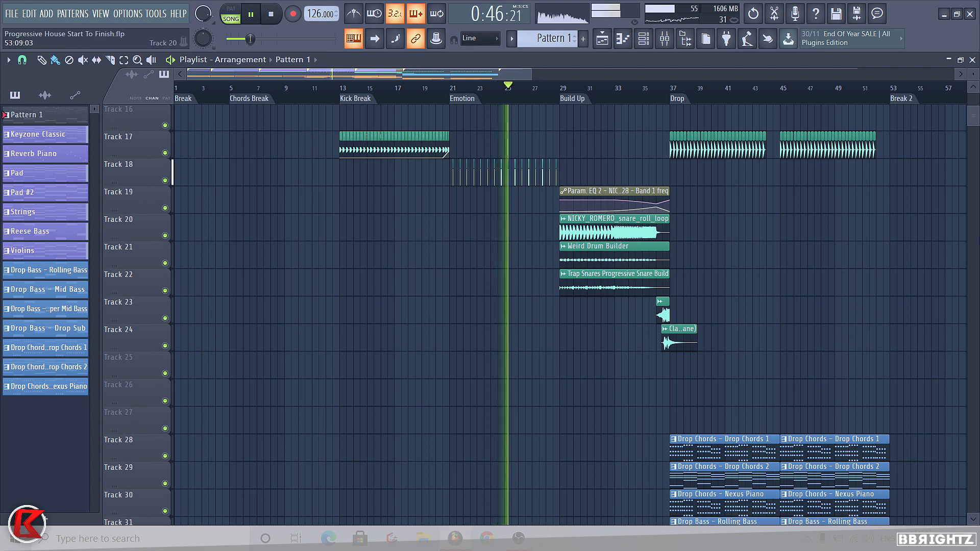
{"action": "scroll", "coordinate": [641, 465], "scroll_direction": "down", "scroll_amount": 1}
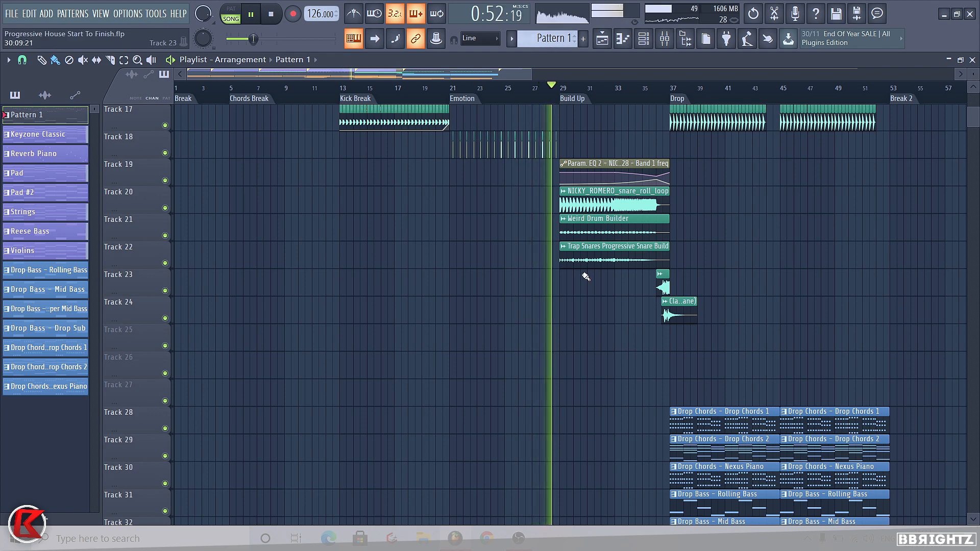
Step: Switch smart disable for all plugins once more during playback
{"action": "scroll", "coordinate": [581, 269], "scroll_direction": "up", "scroll_amount": 6}
{"action": "left_click", "coordinate": [156, 13]}
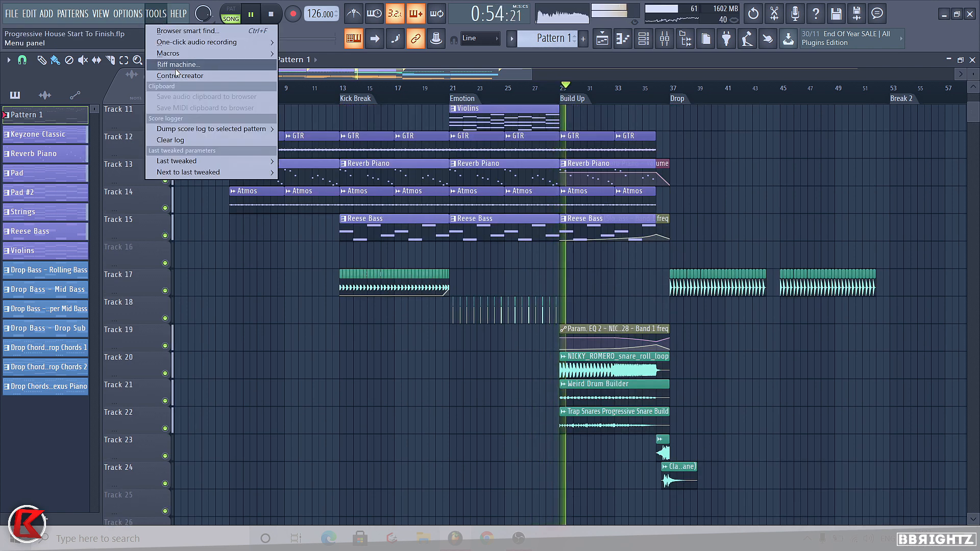
{"action": "mouse_move", "coordinate": [169, 53]}
{"action": "left_click", "coordinate": [356, 141]}
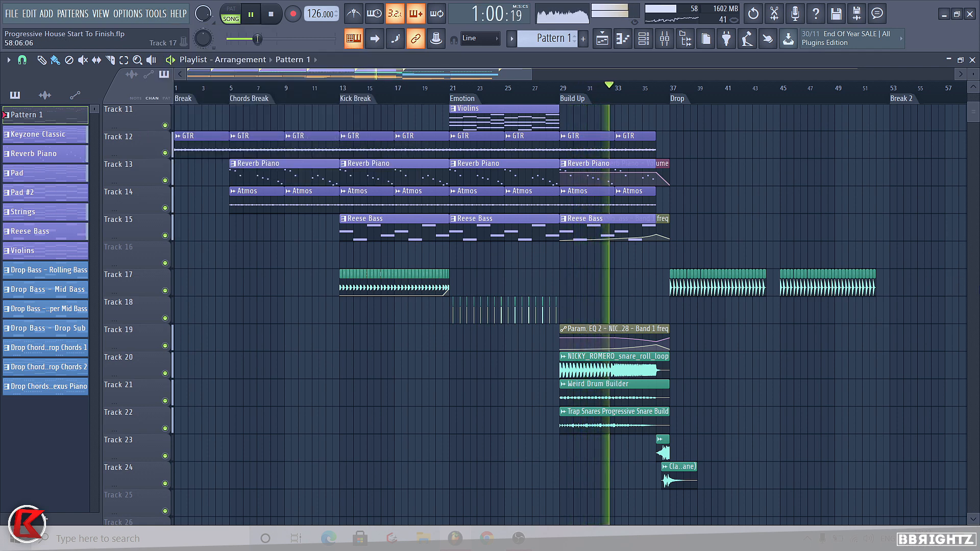
Step: Examine the fills on Tracks 23 and 24 and the drop chord clips on Tracks 28 to 30, leaving nothing selected
{"action": "scroll", "coordinate": [954, 284], "scroll_direction": "down", "scroll_amount": 3}
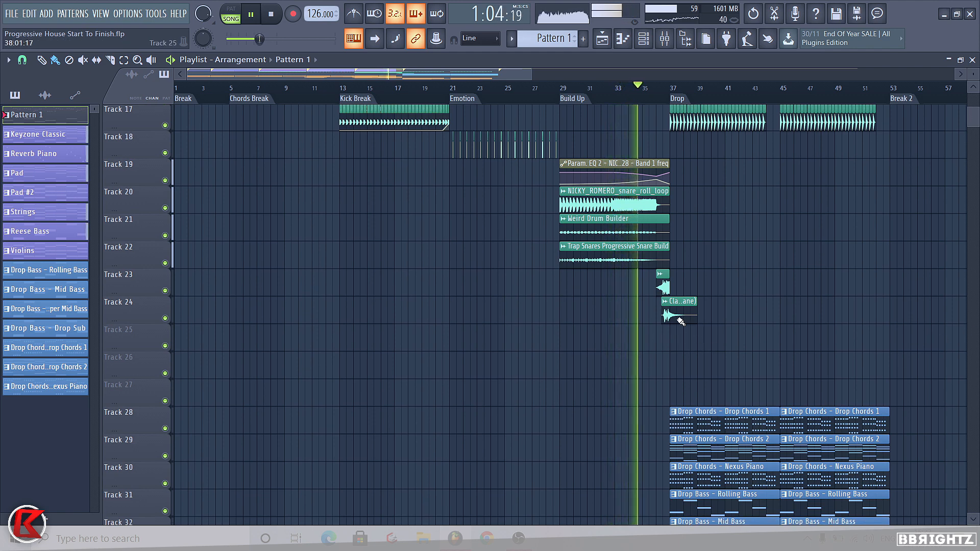
{"action": "left_click_drag", "start_coordinate": [651, 286], "coordinate": [691, 310]}
{"action": "scroll", "coordinate": [761, 330], "scroll_direction": "down", "scroll_amount": 4}
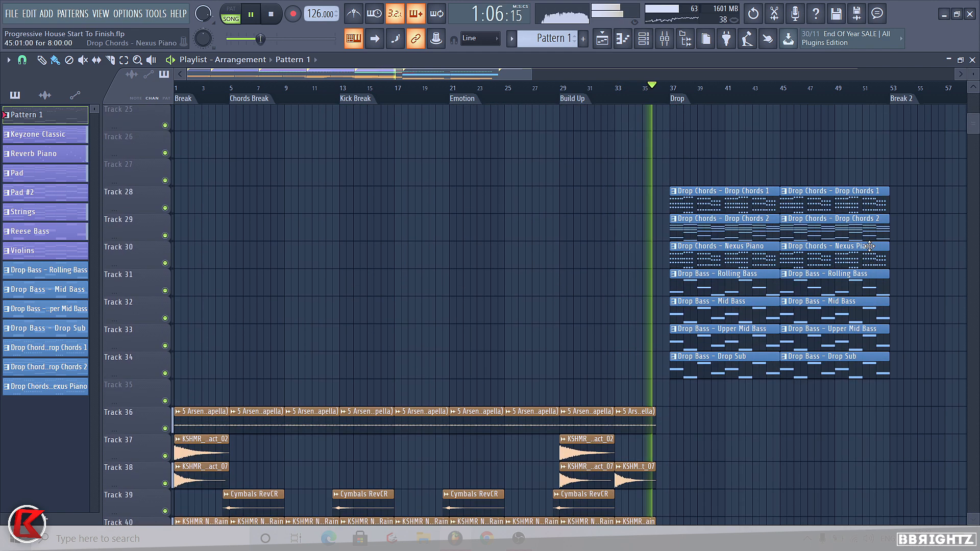
{"action": "left_click_drag", "start_coordinate": [694, 187], "coordinate": [847, 252]}
{"action": "left_click", "coordinate": [926, 242], "text": "ctrl"}
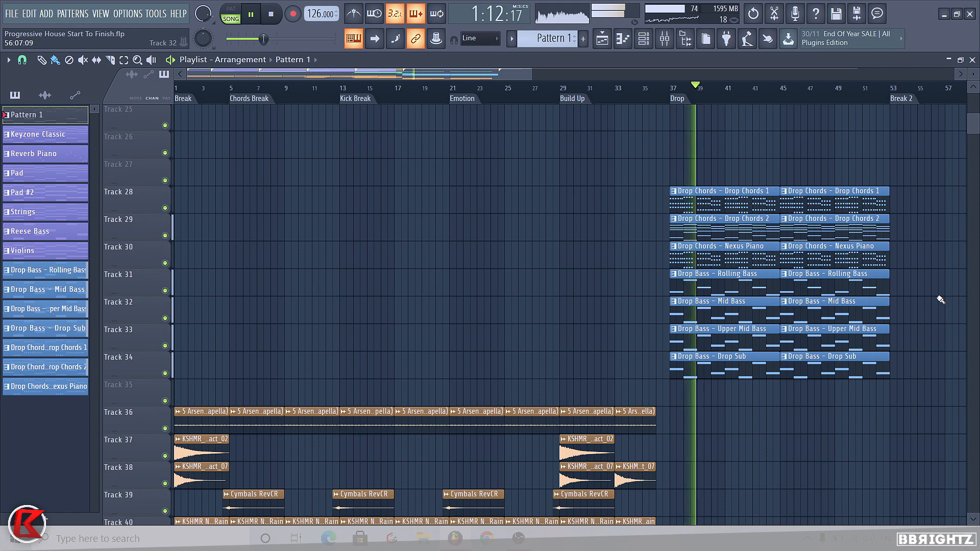
Step: Solo Track 28 and unmute Tracks 29 and 30 to hear only the drop chord layers
{"action": "right_click", "coordinate": [165, 208]}
{"action": "left_click", "coordinate": [164, 236]}
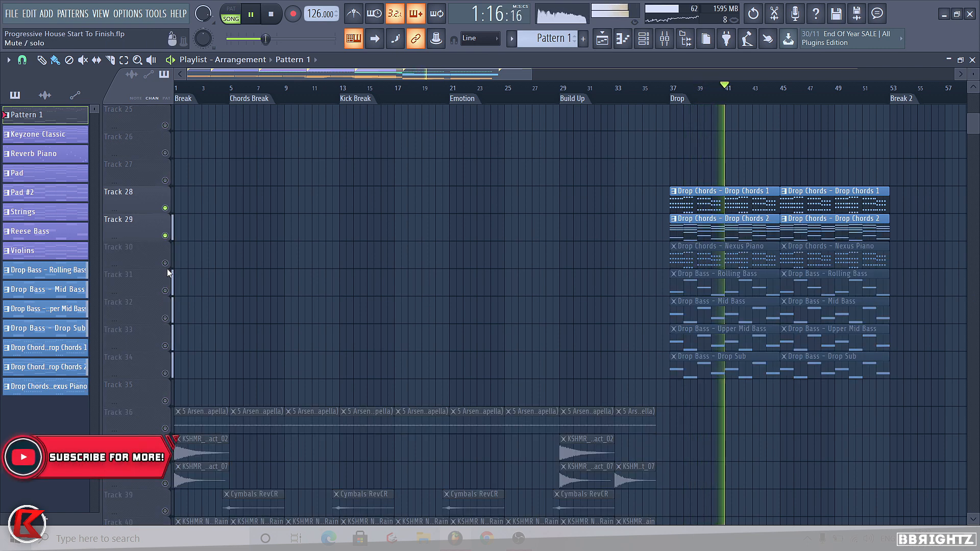
{"action": "left_click", "coordinate": [165, 264]}
Step: Unmute the drop's FX layers on Tracks 48 to 51 one by one, and restore all playlist tracks
{"action": "scroll", "coordinate": [264, 343], "scroll_direction": "down", "scroll_amount": 6}
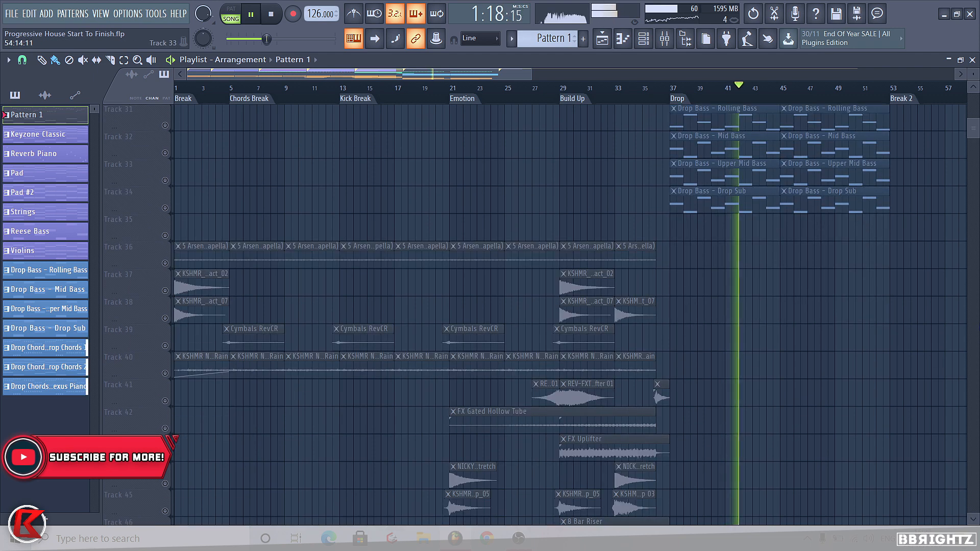
{"action": "left_click", "coordinate": [165, 264]}
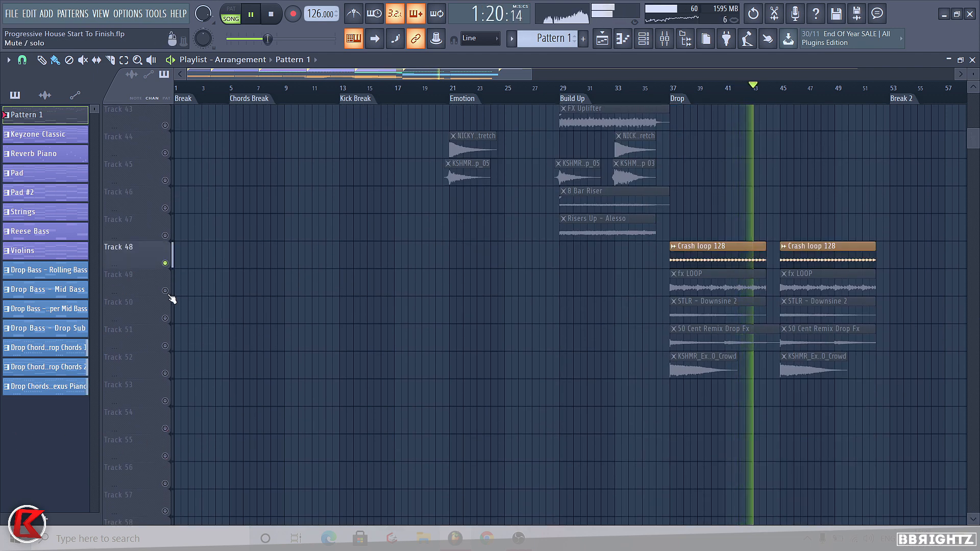
{"action": "left_click", "coordinate": [165, 291]}
{"action": "left_click", "coordinate": [165, 318]}
{"action": "left_click", "coordinate": [167, 346]}
{"action": "right_click", "coordinate": [166, 346]}
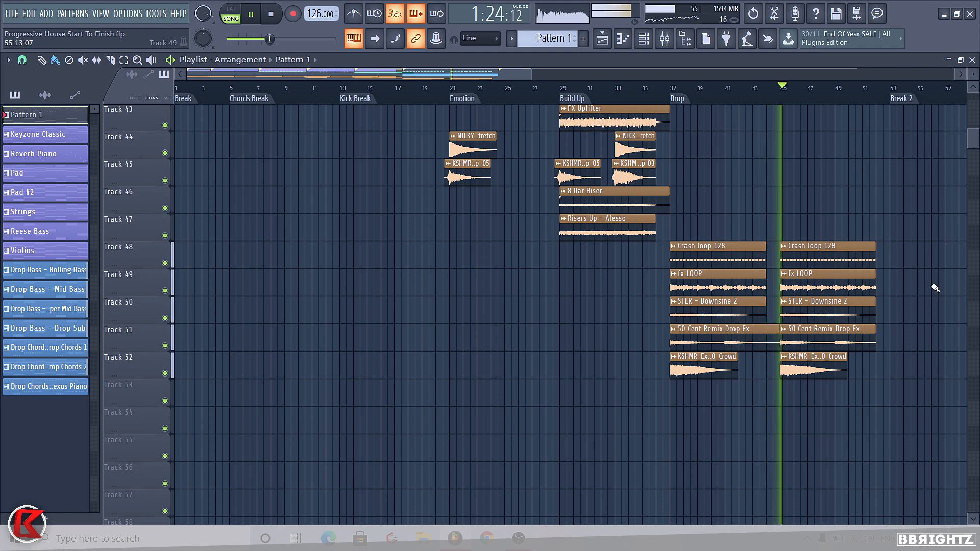
Step: Return to the build-up drums and drop chords in the playlist and stop playback
{"action": "scroll", "coordinate": [816, 269], "scroll_direction": "up", "scroll_amount": 3}
{"action": "scroll", "coordinate": [815, 270], "scroll_direction": "up", "scroll_amount": 6}
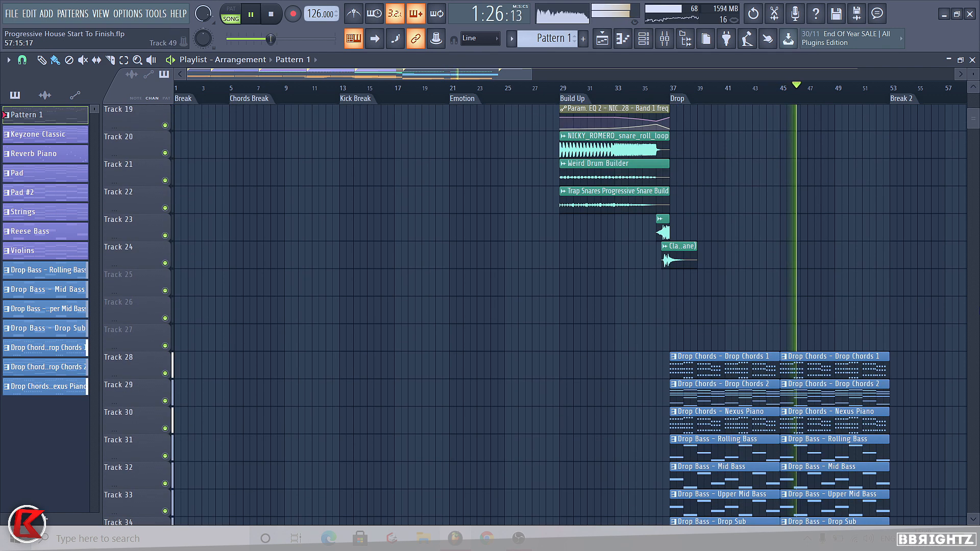
{"action": "key", "text": "space"}
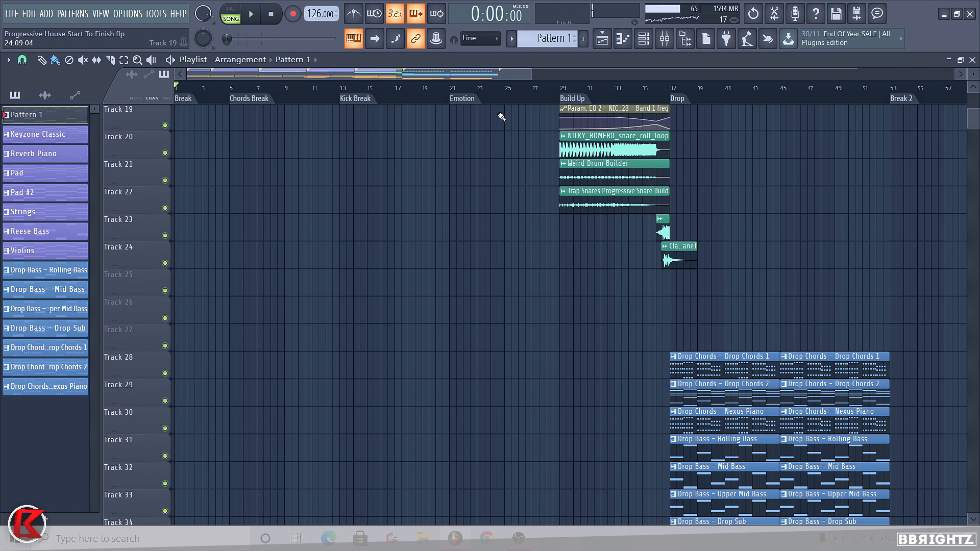
Step: Select the Rolling Bass, Mid Bass and Upper Mid Bass clips on Tracks 31 to 33, and clear the selection
{"action": "scroll", "coordinate": [502, 117], "scroll_direction": "up", "scroll_amount": 2}
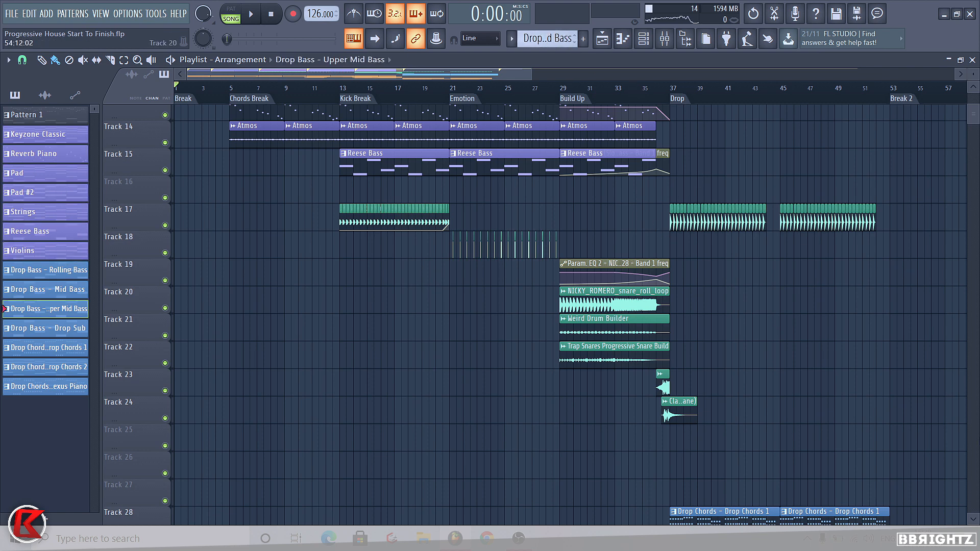
{"action": "scroll", "coordinate": [765, 345], "scroll_direction": "down", "scroll_amount": 5}
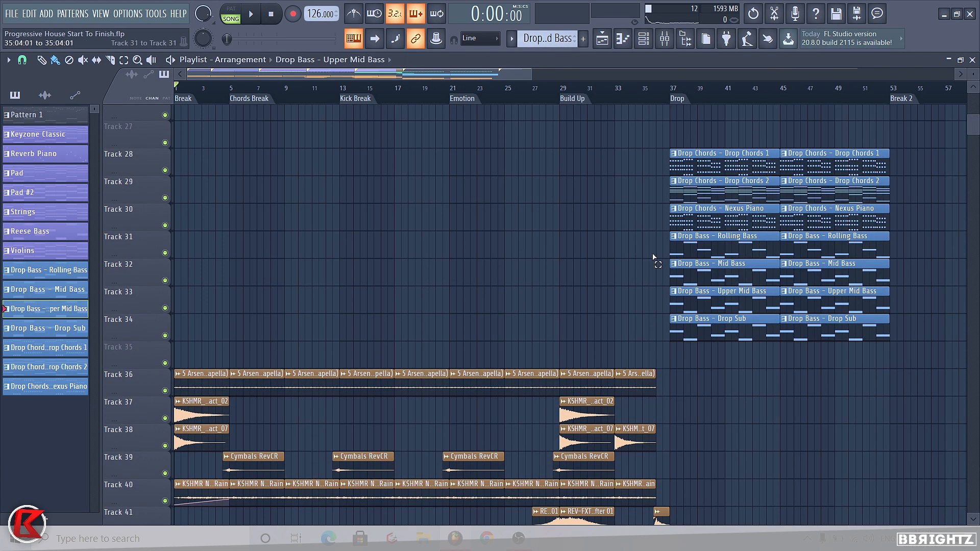
{"action": "left_click_drag", "start_coordinate": [646, 255], "coordinate": [817, 308]}
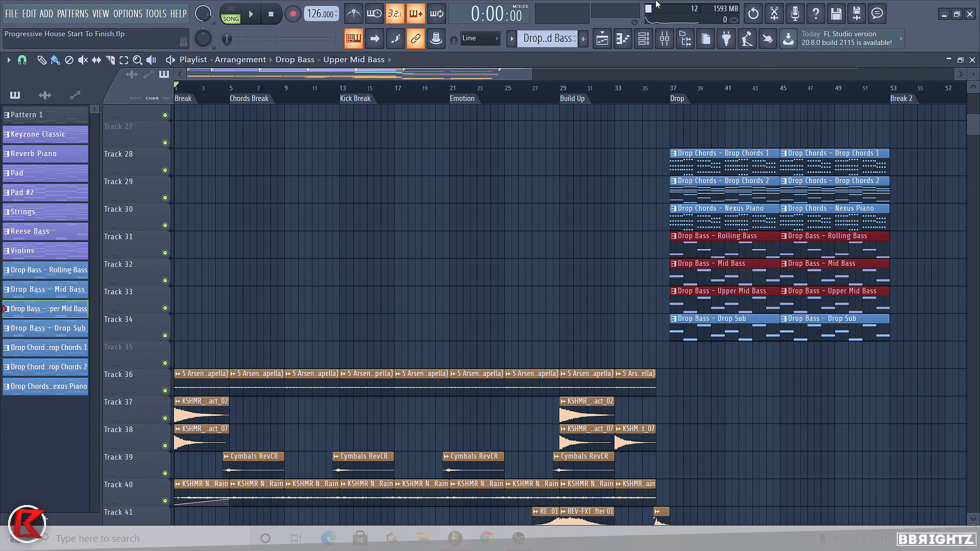
{"action": "scroll", "coordinate": [663, 219], "scroll_direction": "up", "scroll_amount": 1}
{"action": "left_click", "coordinate": [664, 215]}
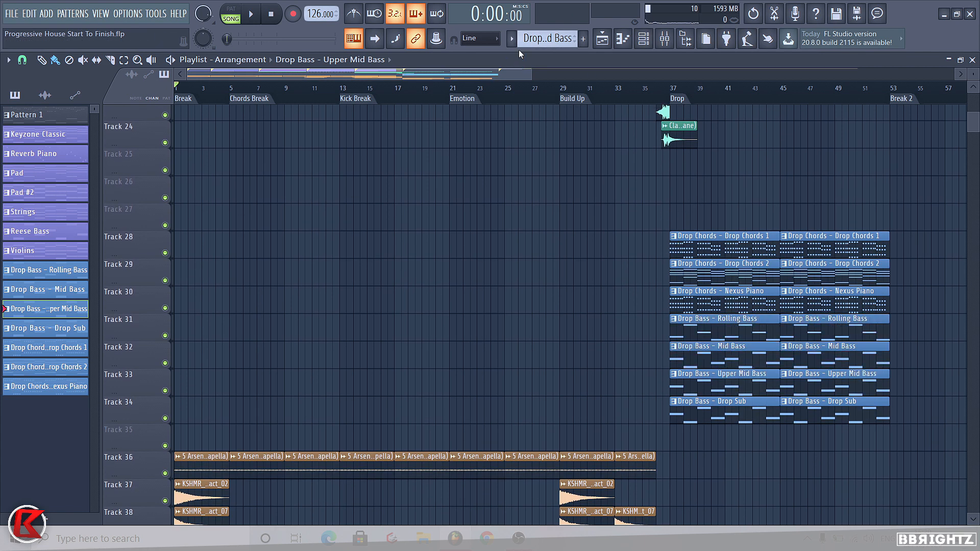
Step: Change the active pattern to a new empty one after the existing drop patterns
{"action": "scroll", "coordinate": [532, 39], "scroll_direction": "up", "scroll_amount": 1}
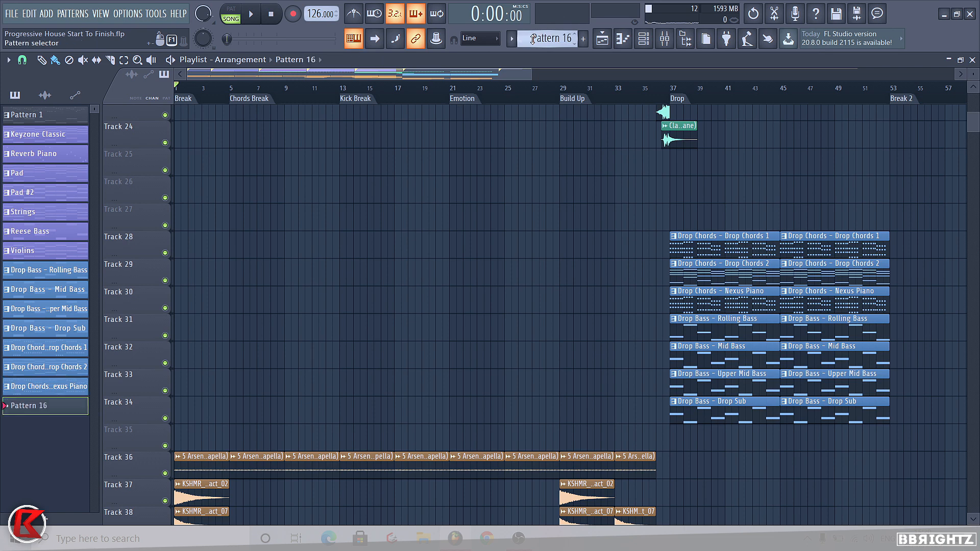
Step: Rename the new pattern as Drop Leads and place two of its clips on Track 26, starting at bars 37 and 45
{"action": "left_click", "coordinate": [535, 43]}
{"action": "left_click", "coordinate": [673, 96]}
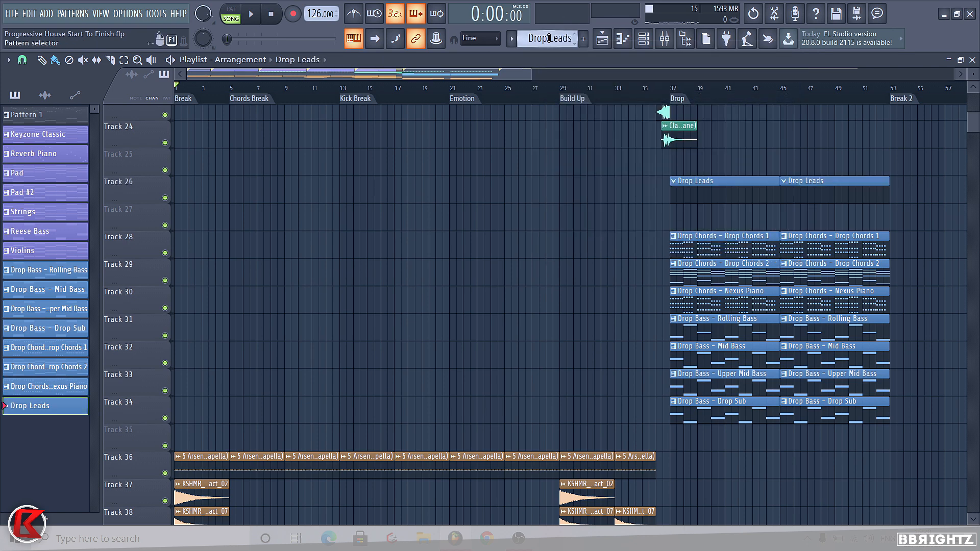
Step: Open Pattern 1's Keyzone Classic notes in the piano roll and listen to the break melody
{"action": "left_click", "coordinate": [644, 39]}
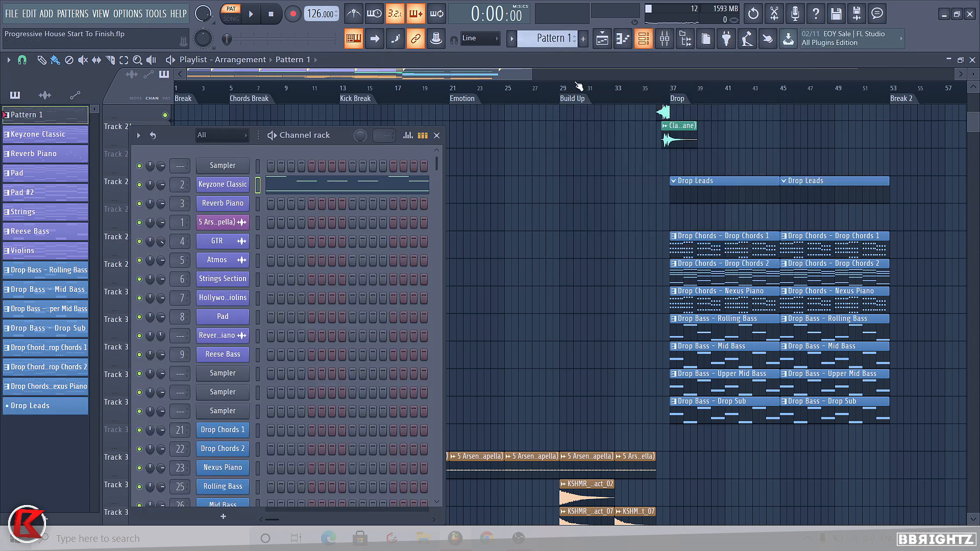
{"action": "left_click", "coordinate": [355, 182]}
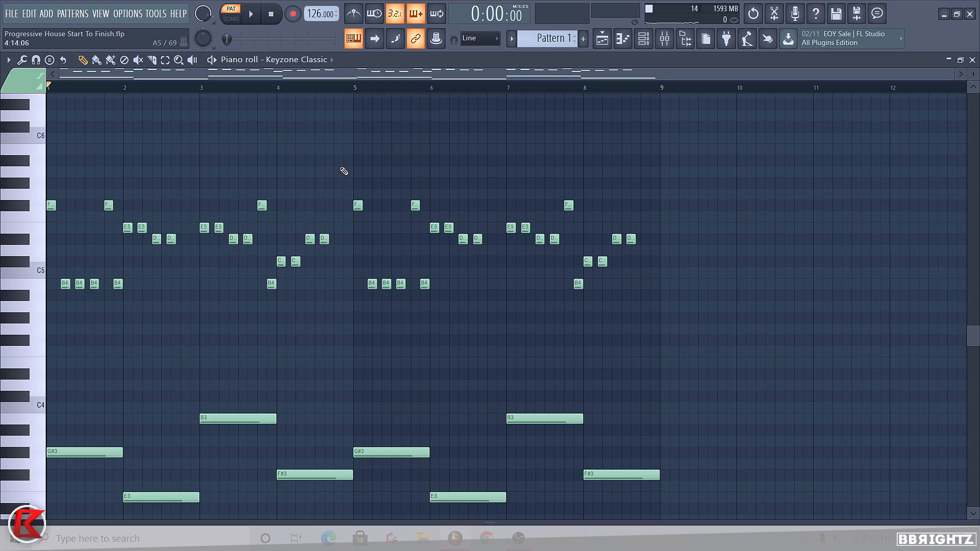
{"action": "key", "text": "space"}
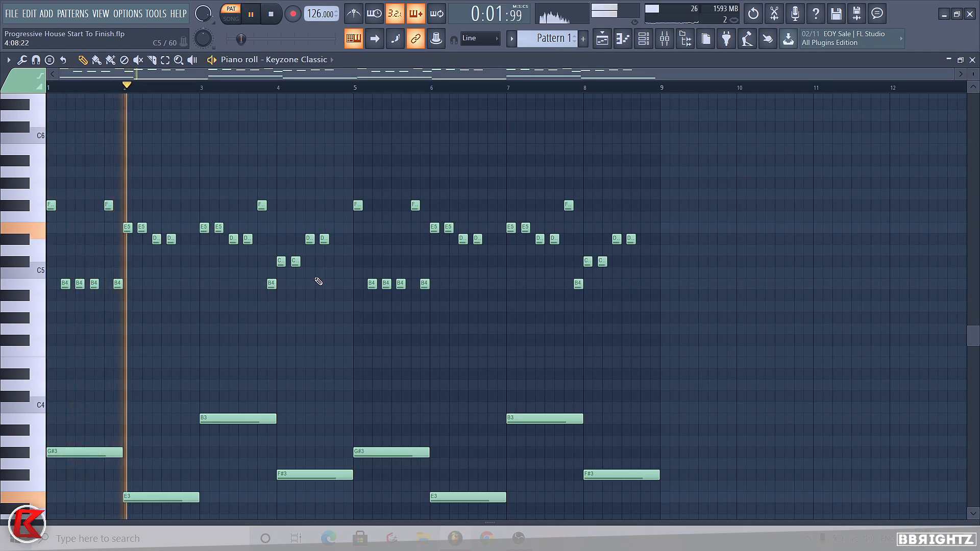
{"action": "left_click_drag", "start_coordinate": [696, 332], "coordinate": [44, 91]}
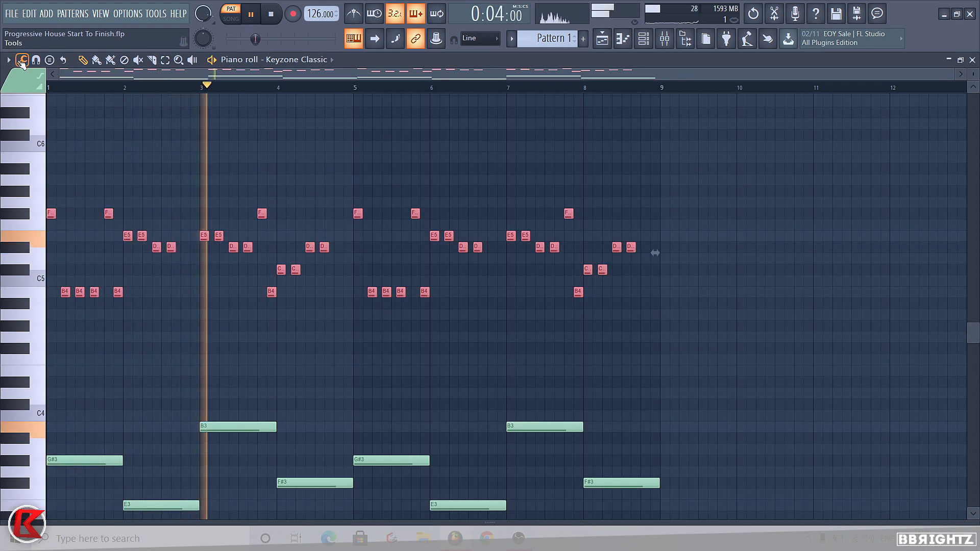
{"action": "left_click", "coordinate": [752, 365]}
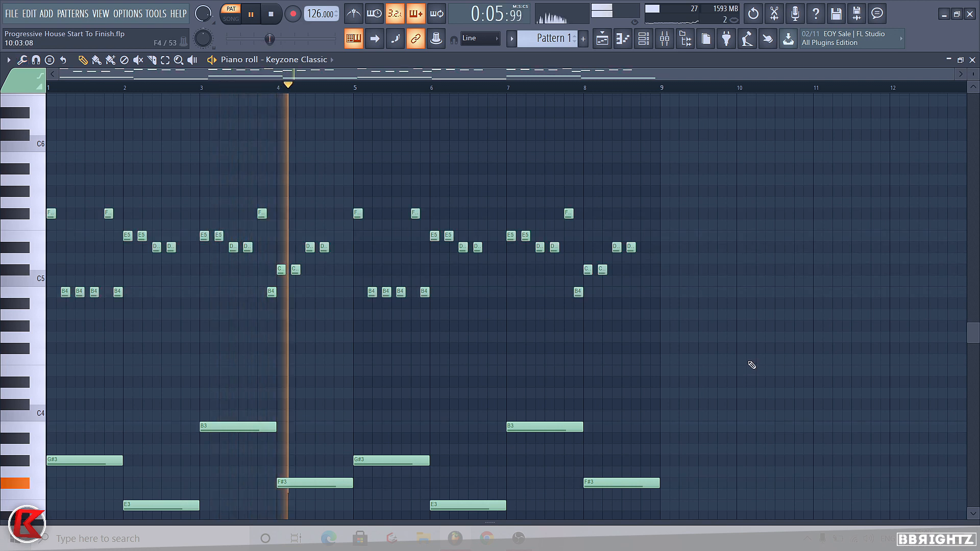
{"action": "key", "text": "space"}
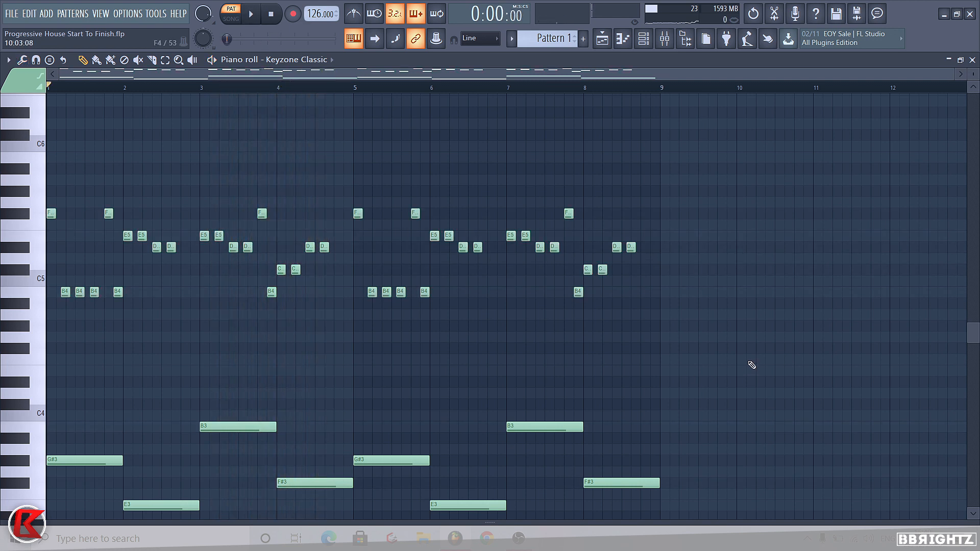
Step: Copy the upper melody notes from the Keyzone Classic piano roll into the empty Sampler channel of the Drop Leads pattern
{"action": "left_click_drag", "start_coordinate": [696, 340], "coordinate": [15, 174]}
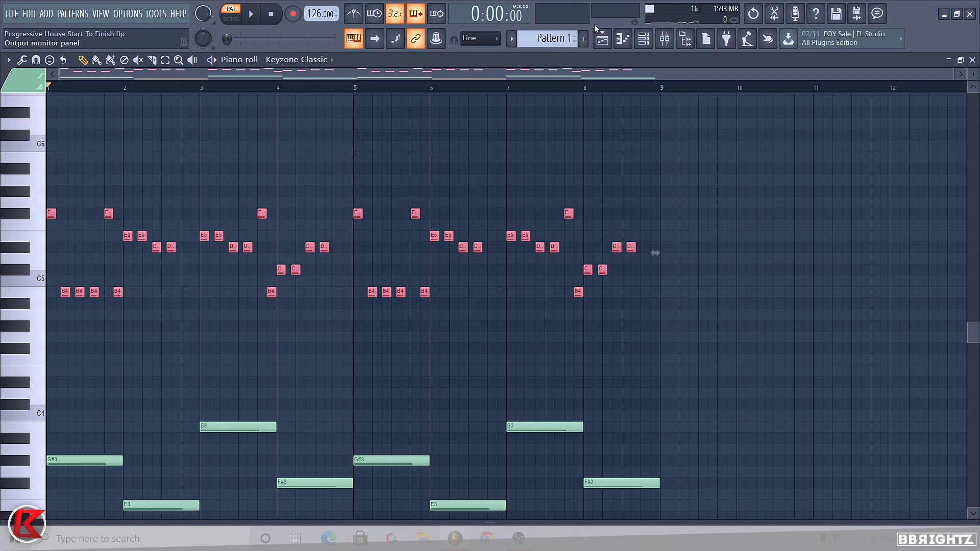
{"action": "left_click", "coordinate": [603, 38]}
{"action": "left_click", "coordinate": [716, 192]}
{"action": "left_click", "coordinate": [623, 38]}
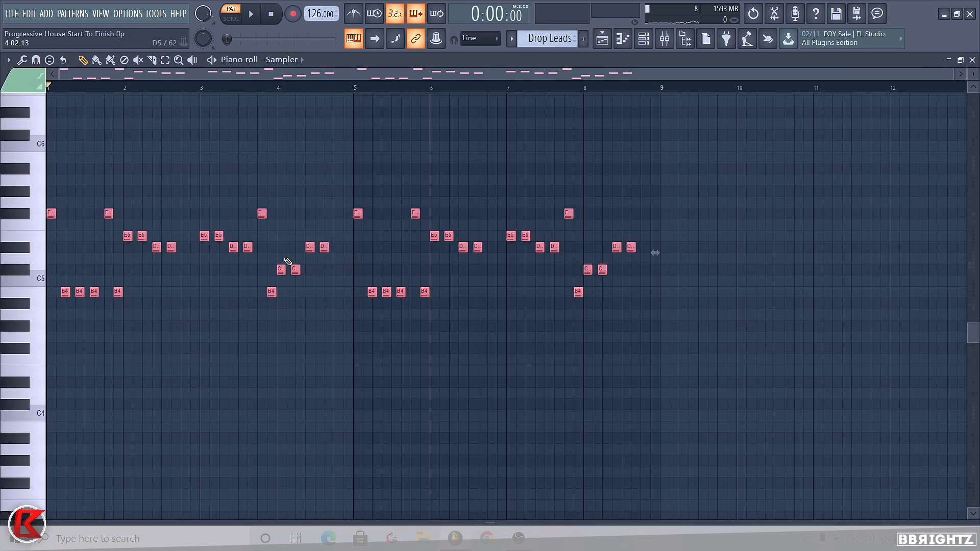
{"action": "left_click", "coordinate": [210, 420]}
Step: Replace the Sampler holding the pasted melody with Sylenth1, using the preset 026: STLR - Lead 'M.A.N.S.E'
{"action": "left_click", "coordinate": [644, 38]}
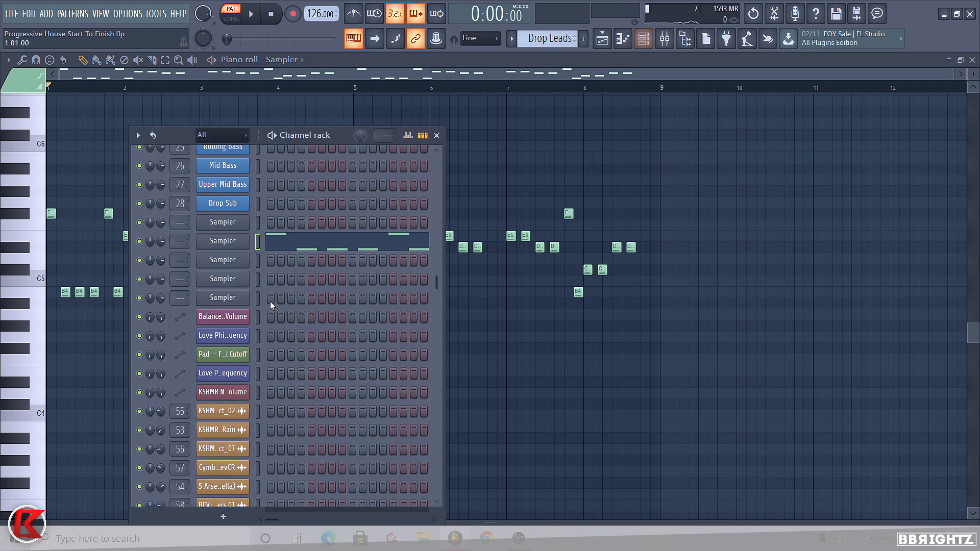
{"action": "right_click", "coordinate": [235, 243]}
{"action": "mouse_move", "coordinate": [306, 344]}
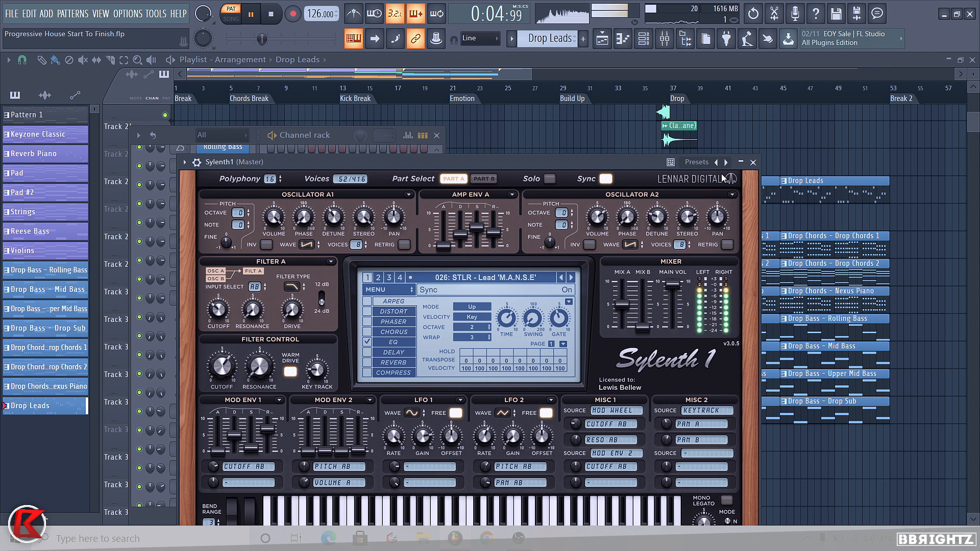
{"action": "left_click", "coordinate": [752, 163]}
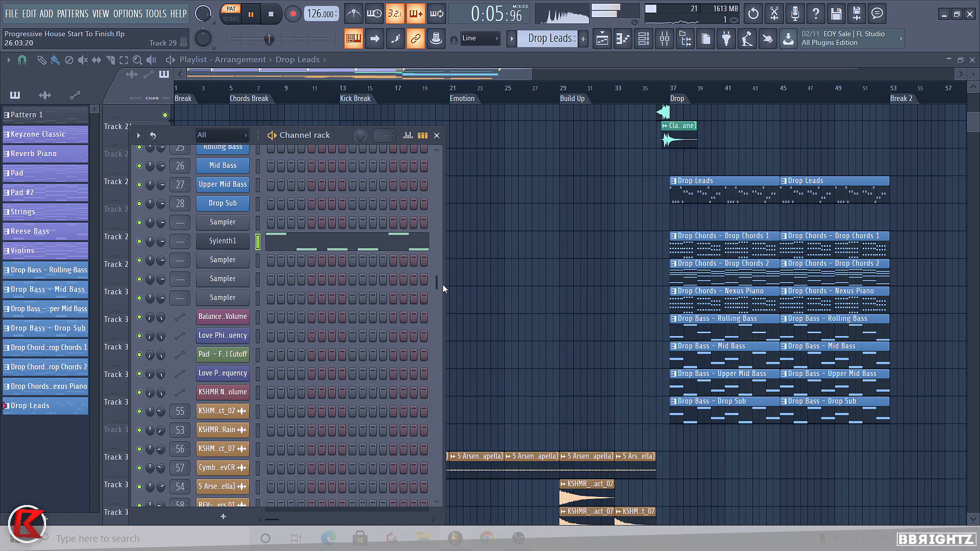
Step: Play the song from the Drop marker at bar 37 to hear the lead with the chords and bass
{"action": "left_click", "coordinate": [232, 245], "text": "shift"}
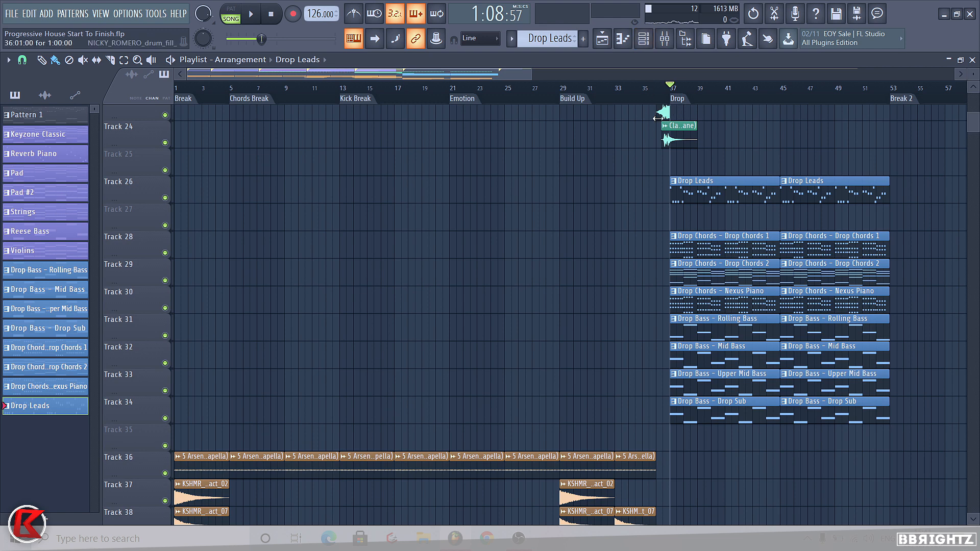
{"action": "key", "text": "space"}
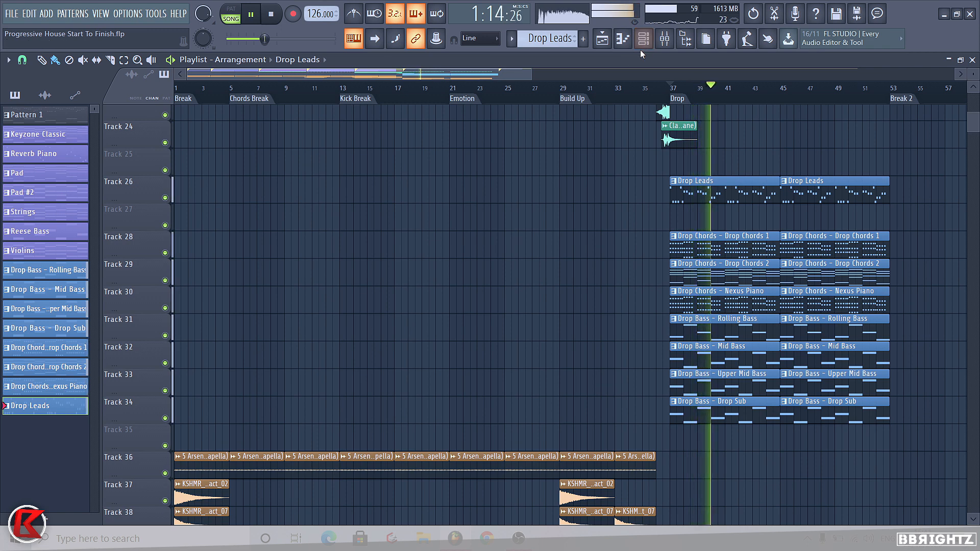
{"action": "key", "text": "space"}
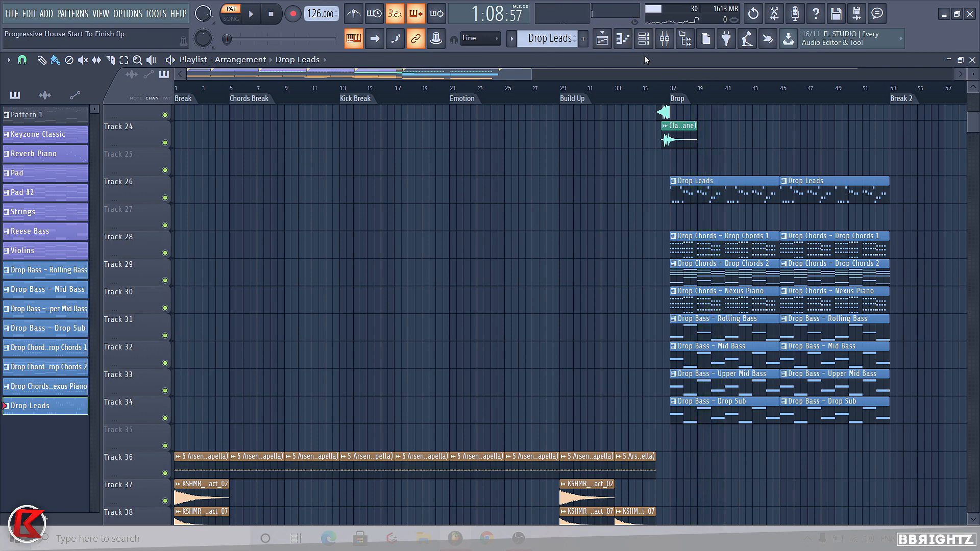
Step: Show the mixer tracks for the five leads and Reverb Carry, and lower the Lead Group volume
{"action": "left_click", "coordinate": [643, 39]}
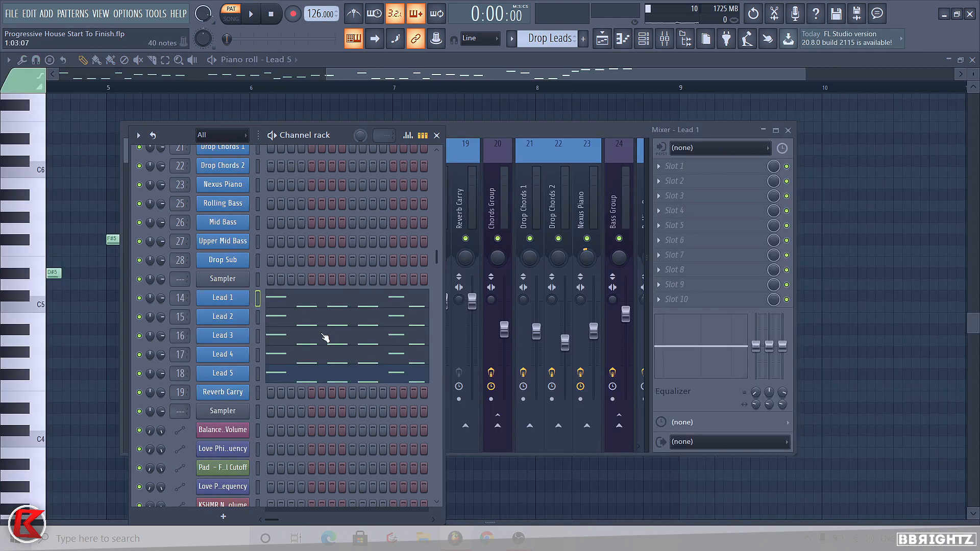
{"action": "left_click", "coordinate": [462, 133]}
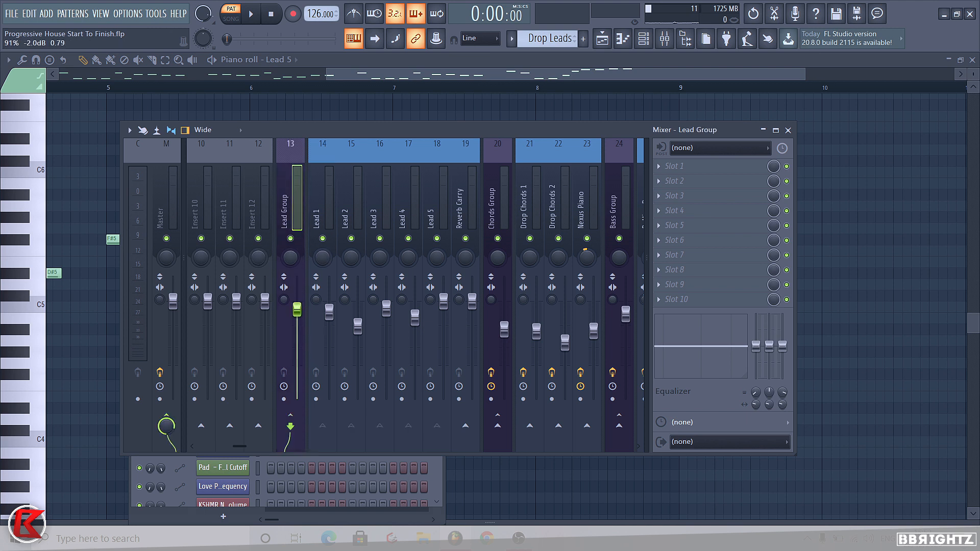
{"action": "left_click", "coordinate": [349, 229]}
{"action": "left_click", "coordinate": [462, 225]}
{"action": "left_click", "coordinate": [287, 314]}
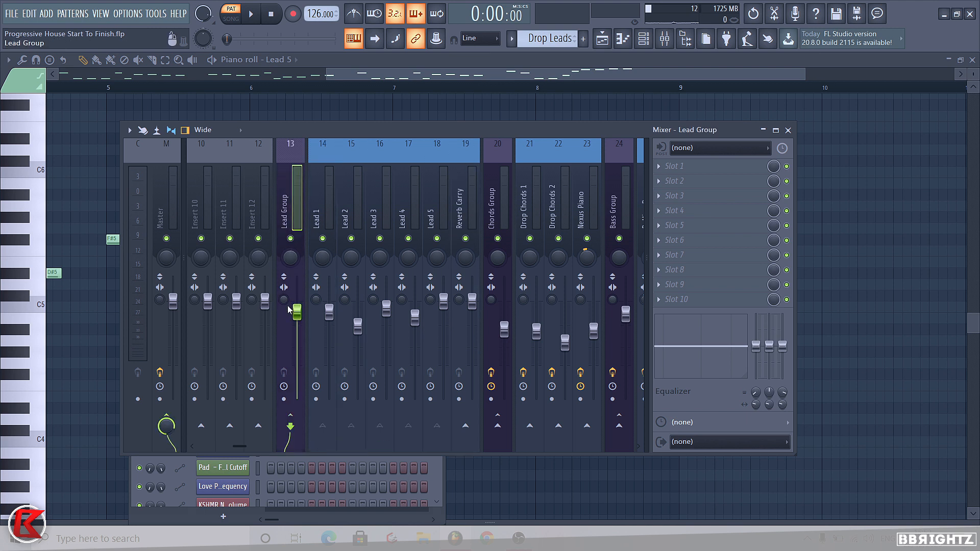
{"action": "left_click", "coordinate": [315, 226]}
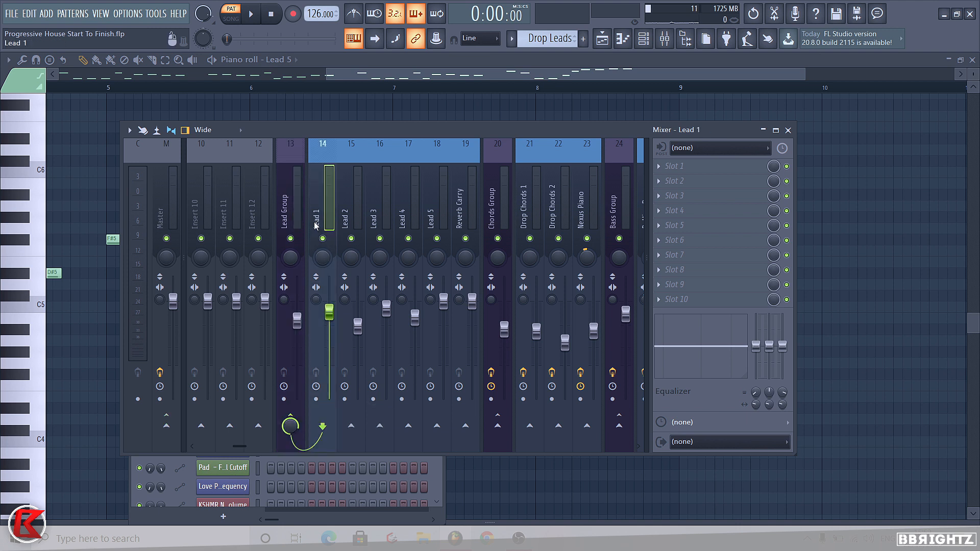
Step: Play the Drop Leads pattern with all five leads layered, then solo Lead 1 in the channel rack
{"action": "key", "text": "space"}
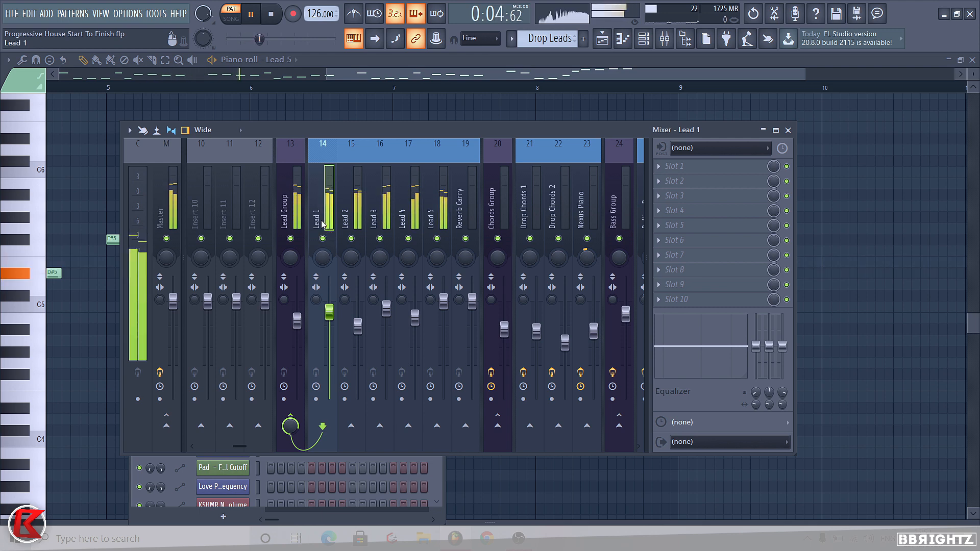
{"action": "key", "text": "F9"}
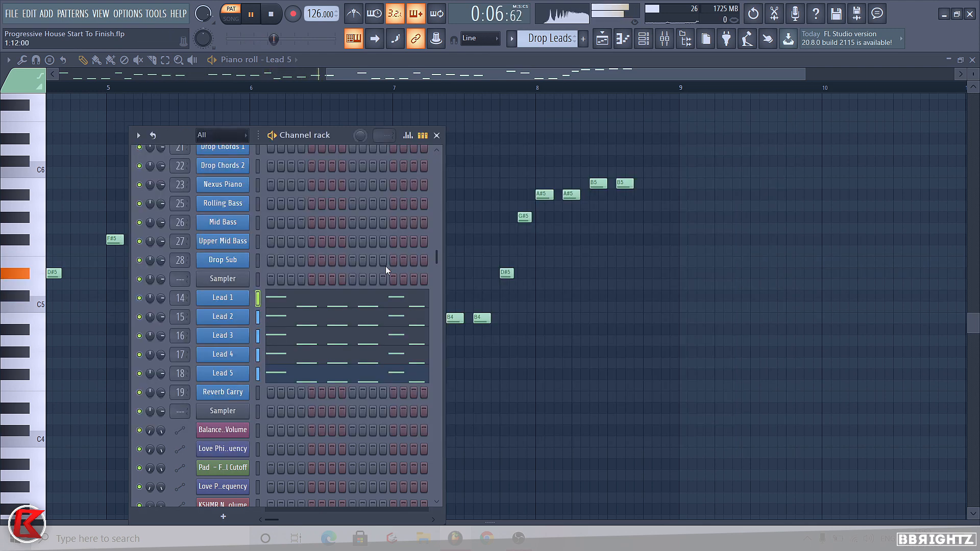
{"action": "key", "text": "space"}
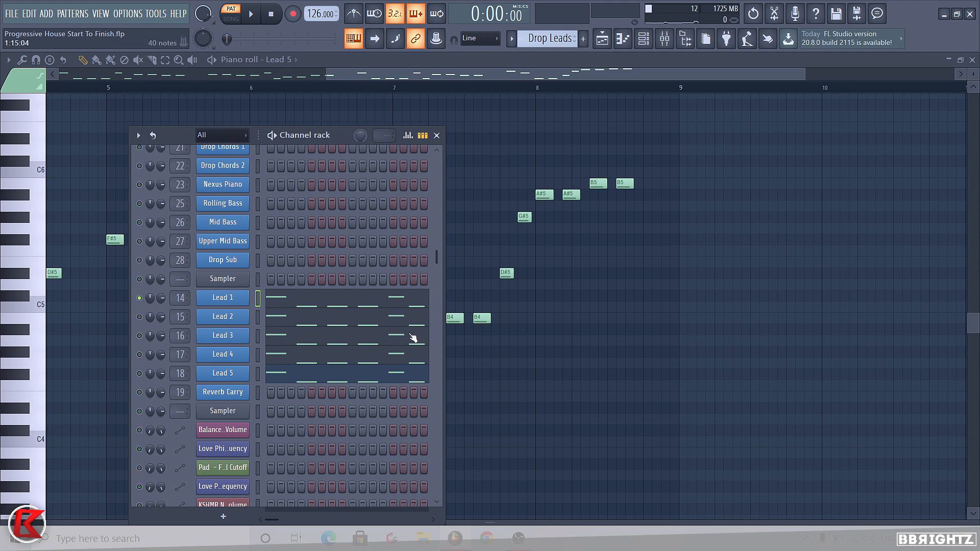
Step: Open Lead 1's notes in the piano roll and listen to the melody variation from bar 5
{"action": "left_click", "coordinate": [355, 311]}
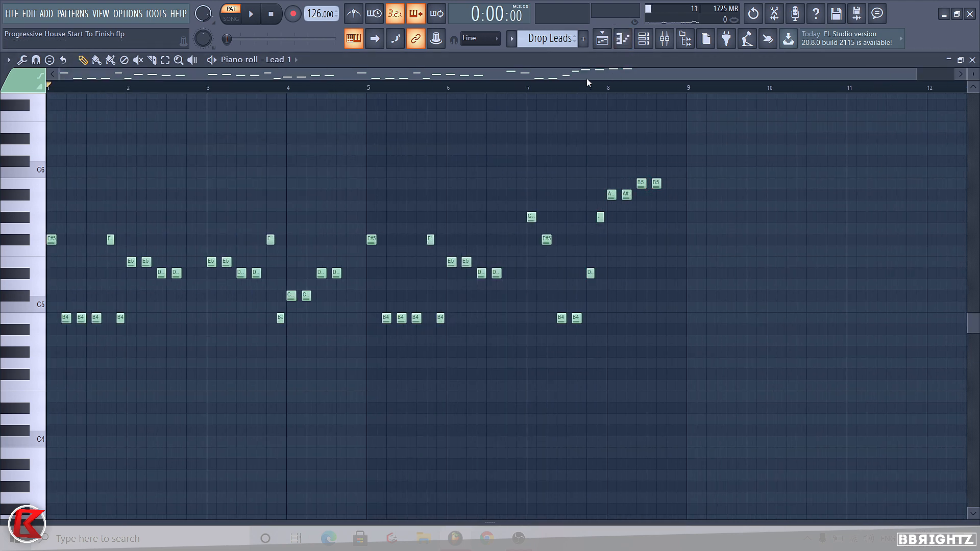
{"action": "left_click", "coordinate": [371, 91]}
{"action": "key", "text": "space"}
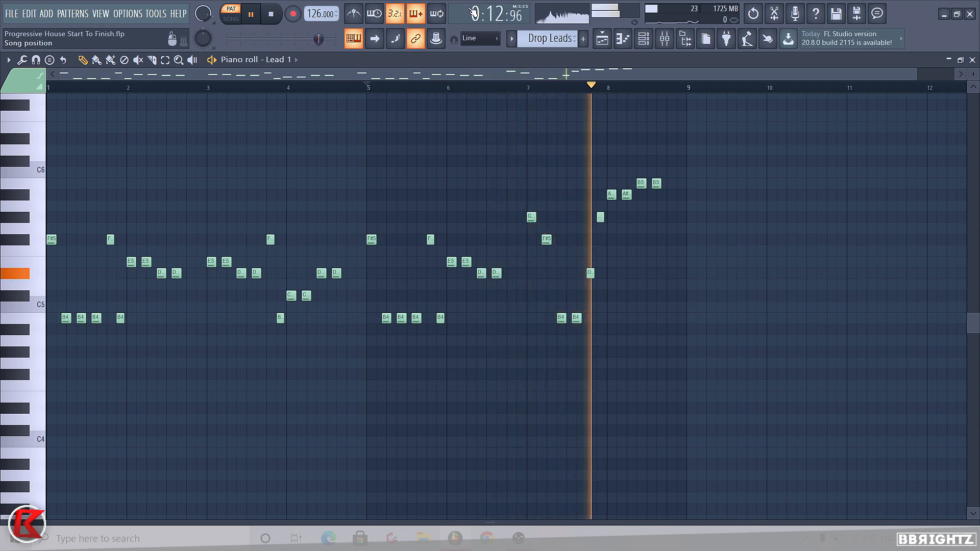
{"action": "key", "text": "space"}
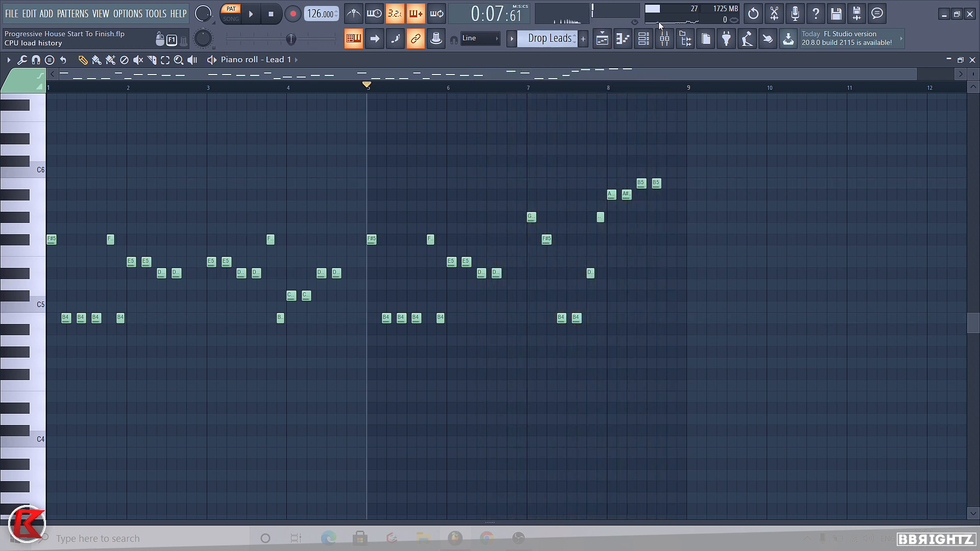
Step: View Lead 1's Sylenth1 preset from the channel rack and play the soloed lead
{"action": "left_click", "coordinate": [643, 38]}
{"action": "left_click", "coordinate": [664, 38]}
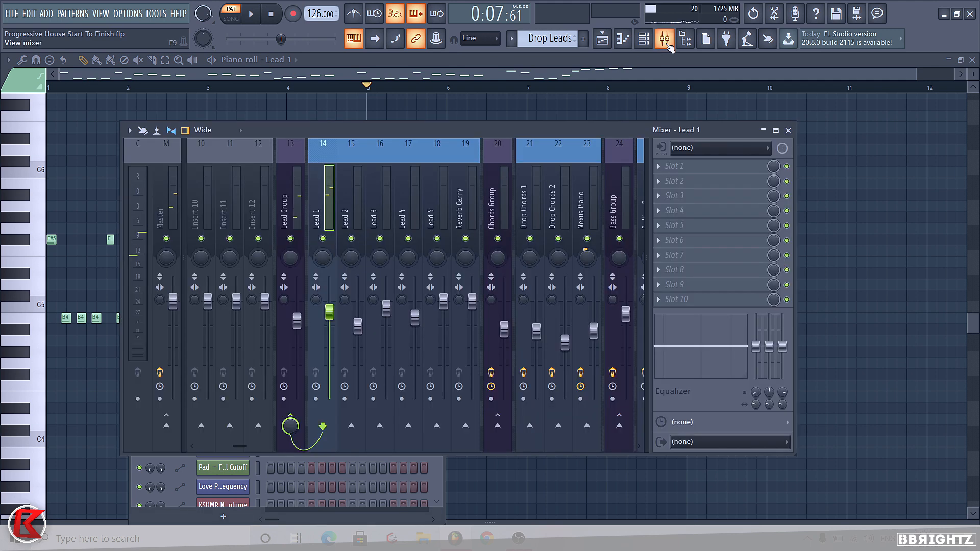
{"action": "left_click", "coordinate": [664, 38]}
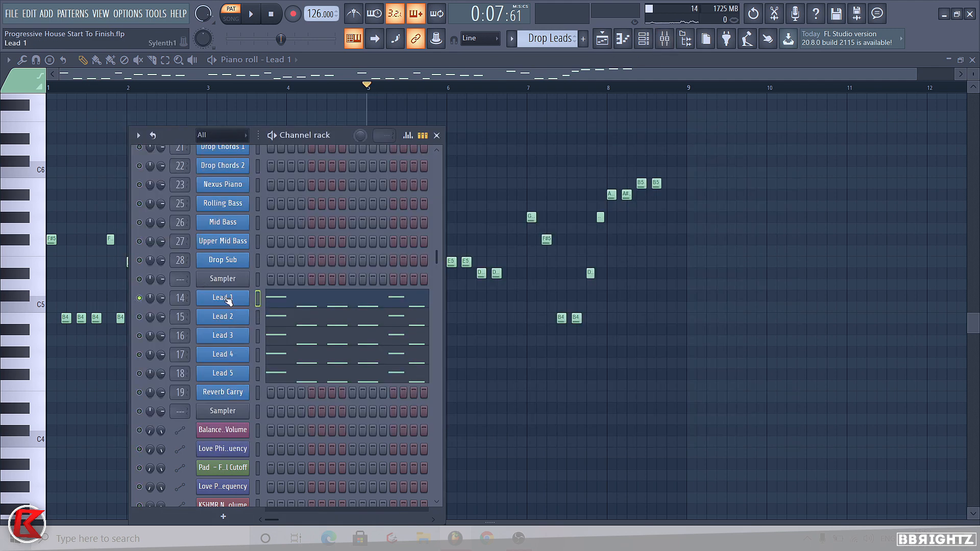
{"action": "left_click", "coordinate": [229, 299]}
{"action": "left_click_drag", "start_coordinate": [447, 161], "coordinate": [440, 120]}
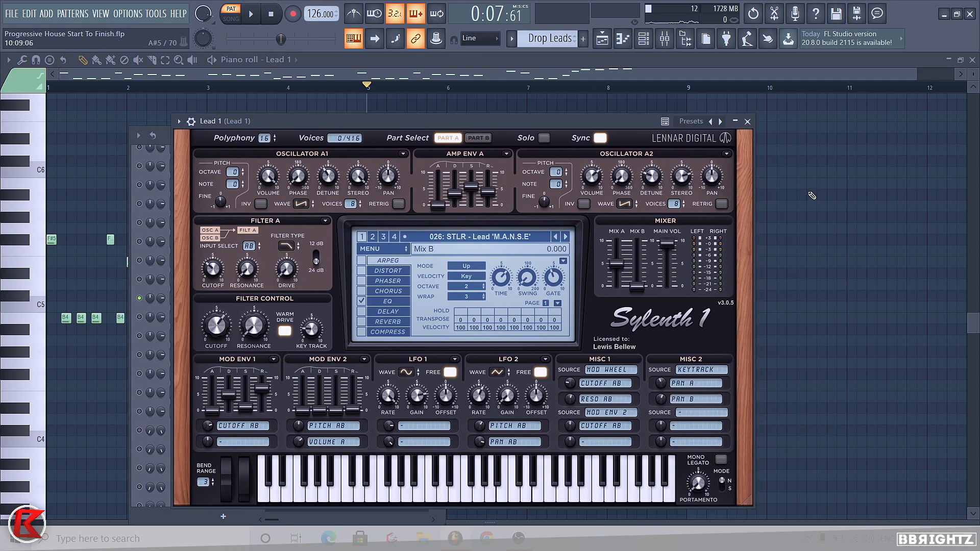
{"action": "left_click", "coordinate": [748, 121]}
{"action": "key", "text": "space"}
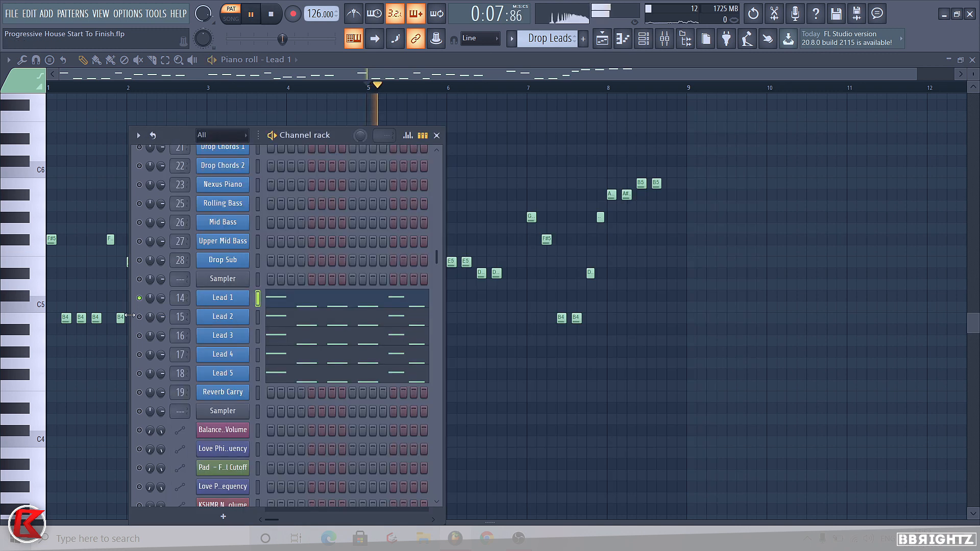
{"action": "key", "text": "space"}
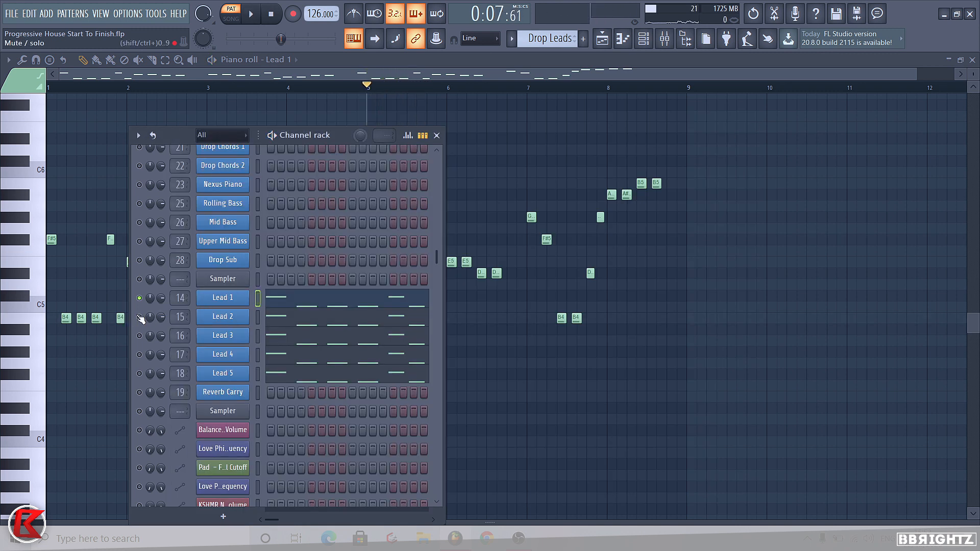
Step: Solo Lead 2, view its Nexus 3 preset and play the layer on its own from bar 5
{"action": "left_click", "coordinate": [246, 320]}
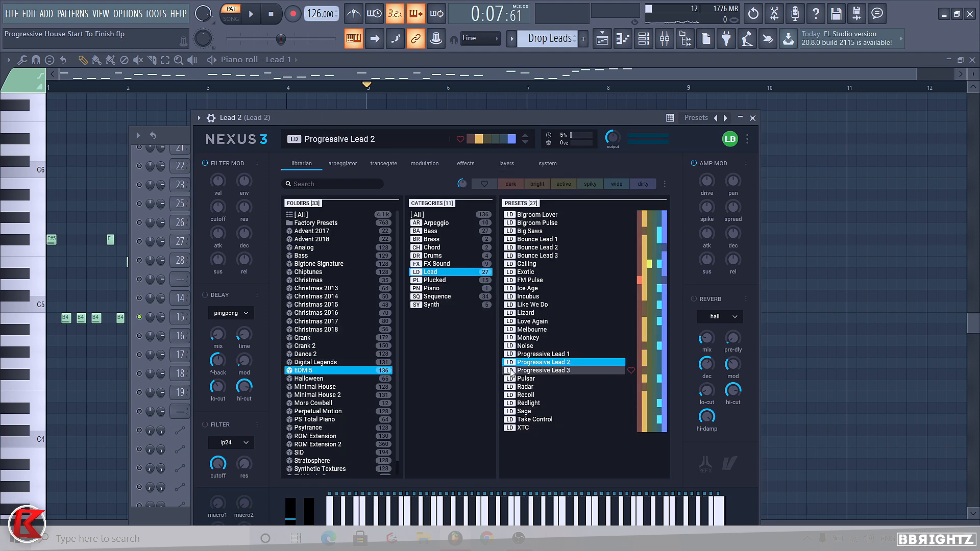
{"action": "left_click", "coordinate": [753, 118]}
{"action": "key", "text": "space"}
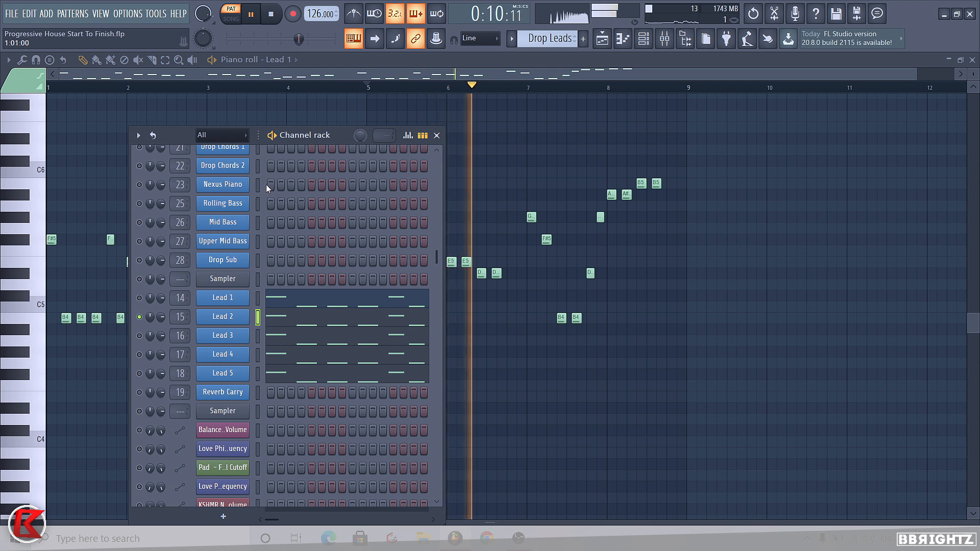
{"action": "key", "text": "space"}
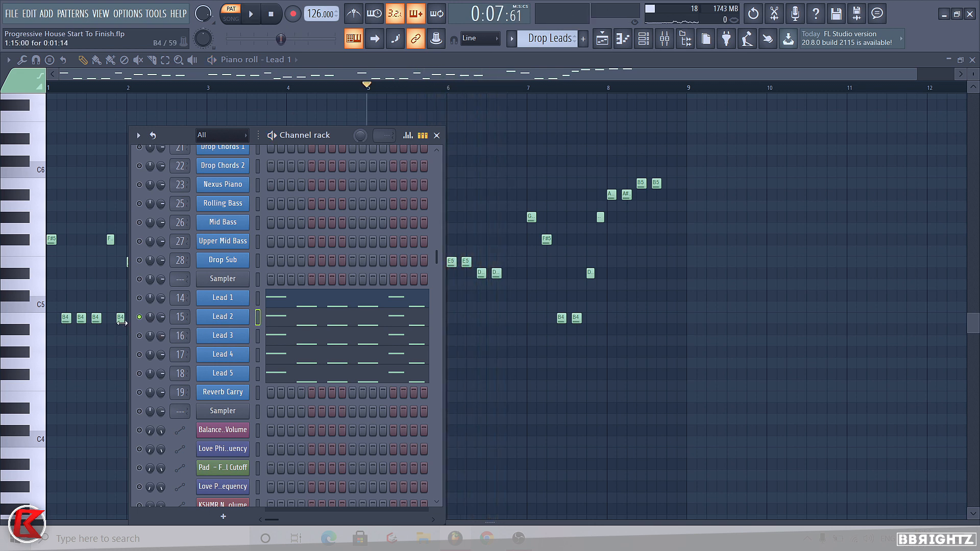
Step: Solo Lead 3, play the layer on its own and view its Sylenth1 preset
{"action": "key", "text": "space"}
{"action": "left_click", "coordinate": [224, 338]}
{"action": "key", "text": "space"}
{"action": "left_click", "coordinate": [226, 337]}
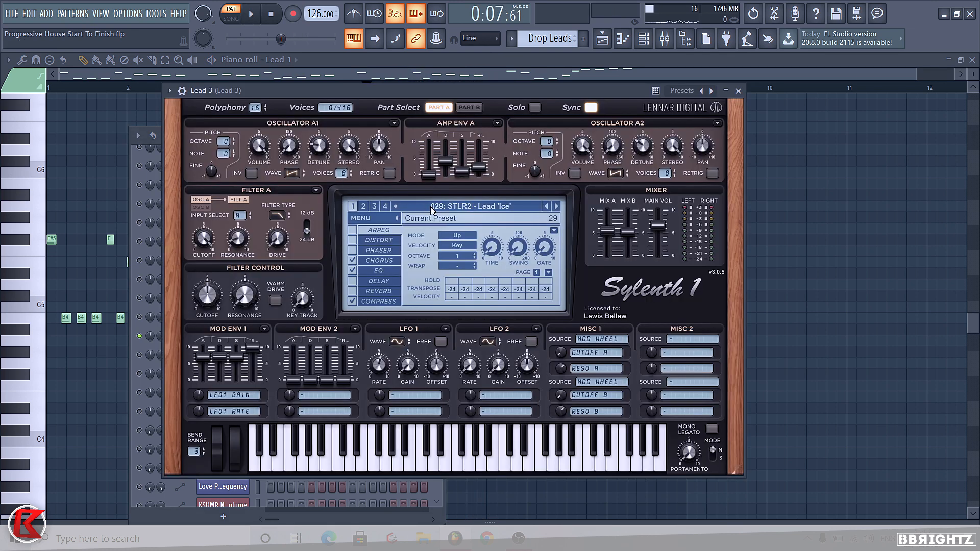
{"action": "left_click", "coordinate": [738, 92]}
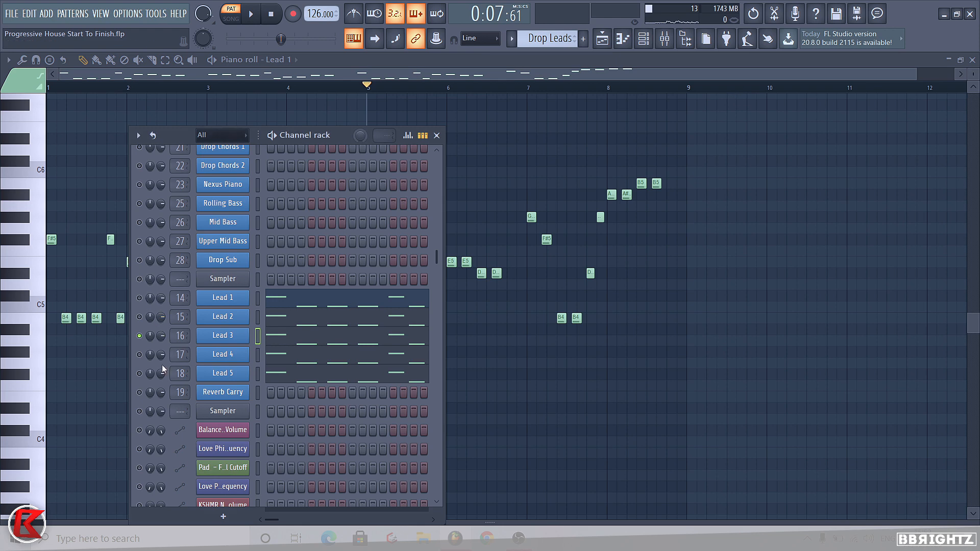
Step: View Lead 4's Sylenth1 preset and play the layer on its own from bar 5
{"action": "left_click", "coordinate": [232, 353]}
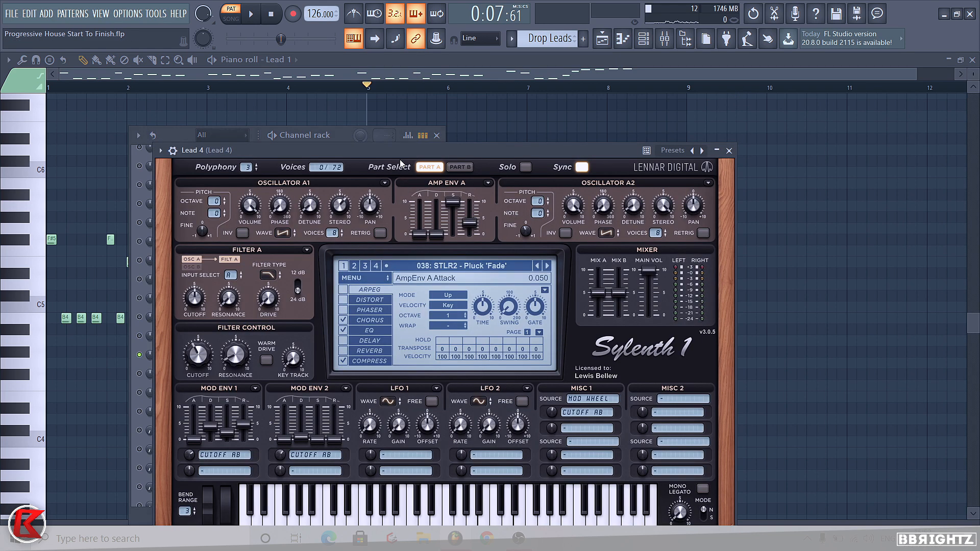
{"action": "left_click_drag", "start_coordinate": [390, 154], "coordinate": [381, 131]}
{"action": "key", "text": "space"}
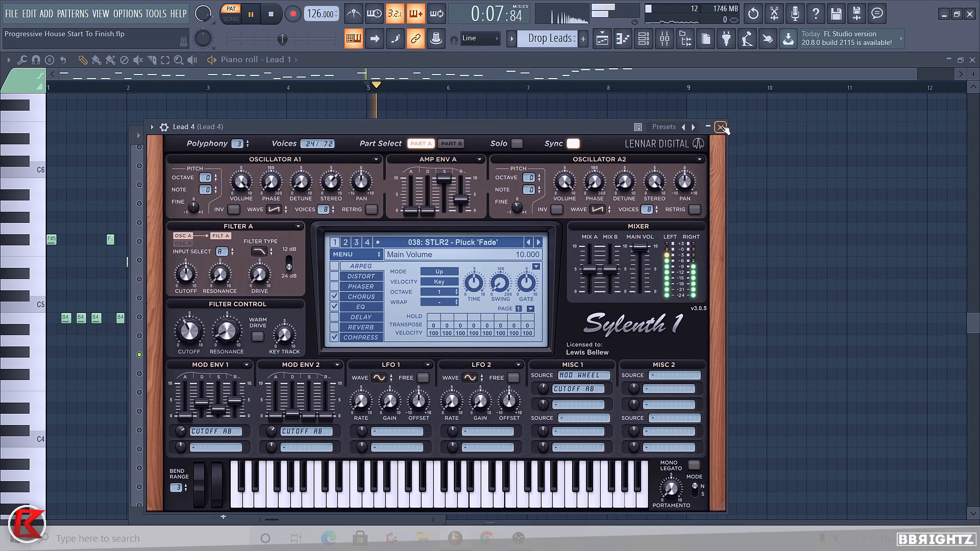
{"action": "left_click", "coordinate": [721, 128]}
{"action": "key", "text": "space"}
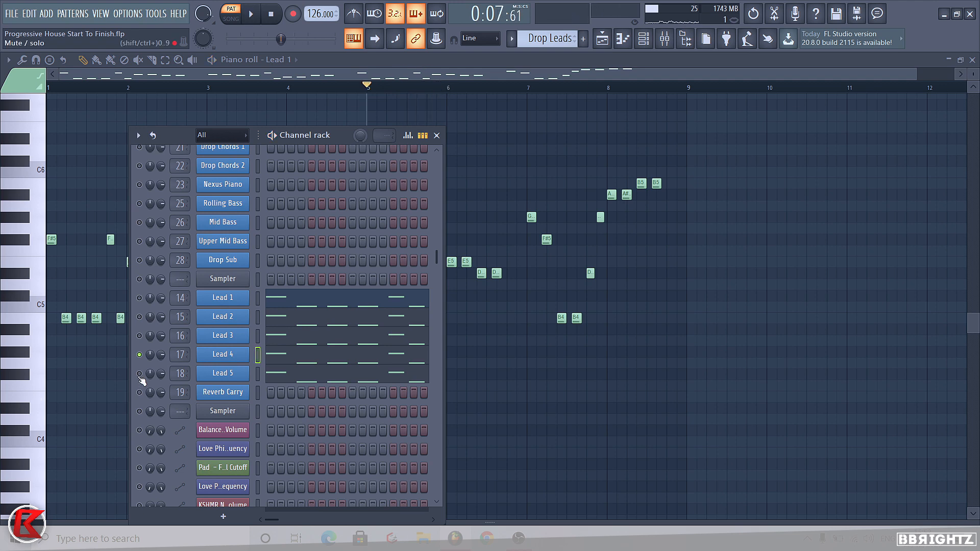
Step: Solo Lead 5, view its Sylenth1 preset and play the layer on its own
{"action": "left_click", "coordinate": [219, 378]}
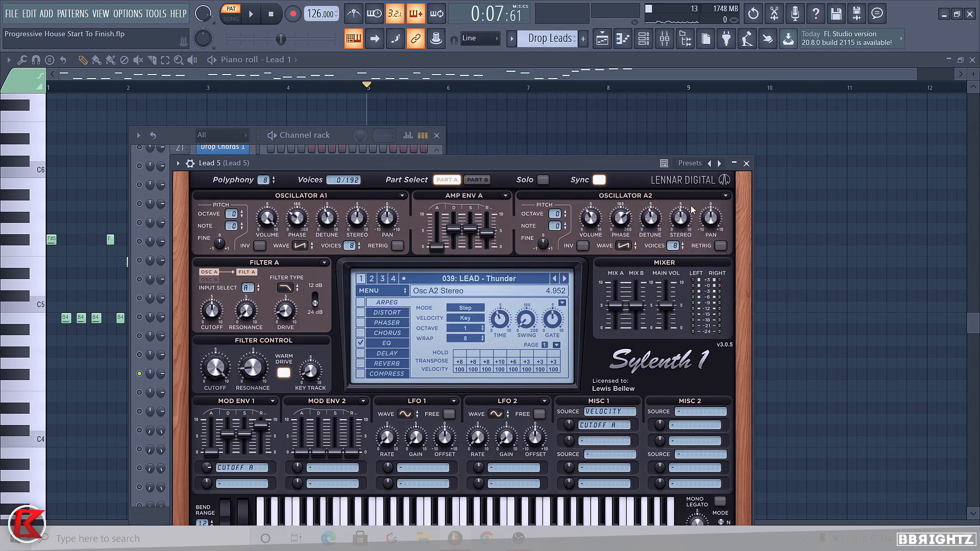
{"action": "left_click", "coordinate": [746, 164]}
{"action": "key", "text": "space"}
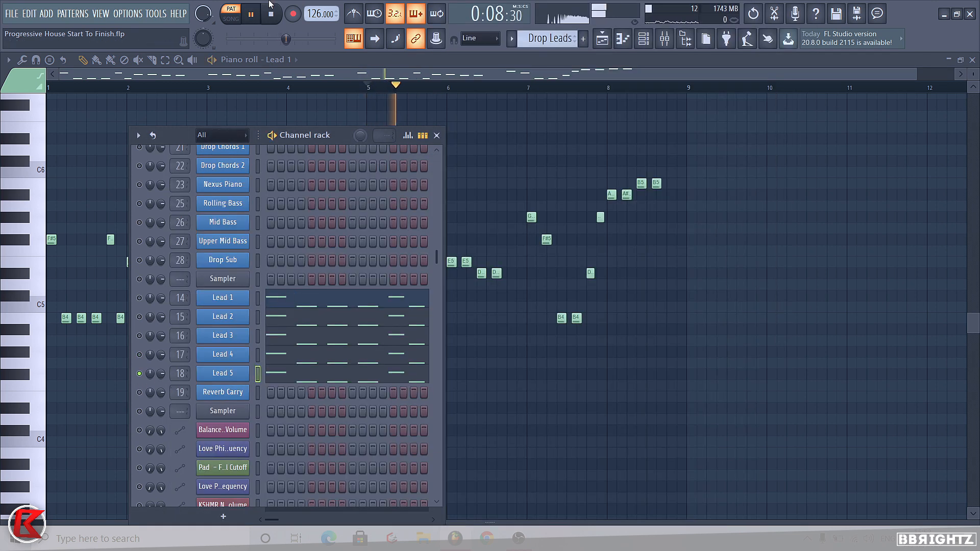
{"action": "key", "text": "space"}
Step: Try raising Lead 5's octave to +2 on oscillator A1 and +1 on oscillator A2 while listening to the layer
{"action": "left_click", "coordinate": [234, 368]}
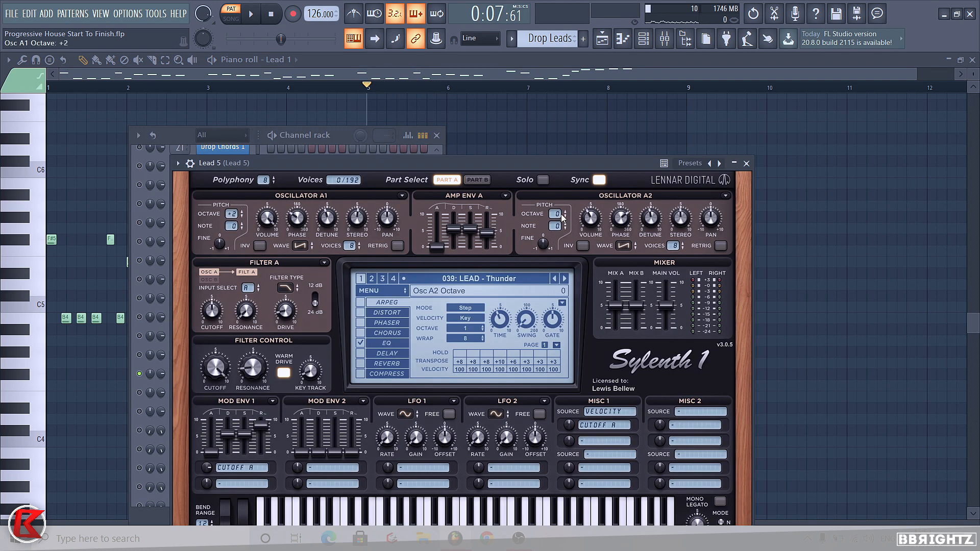
{"action": "key", "text": "space"}
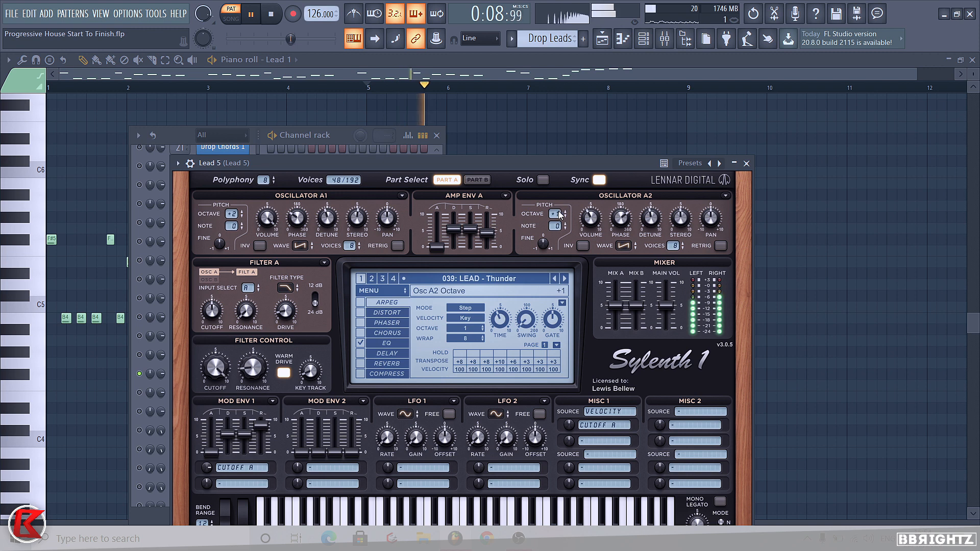
{"action": "key", "text": "space"}
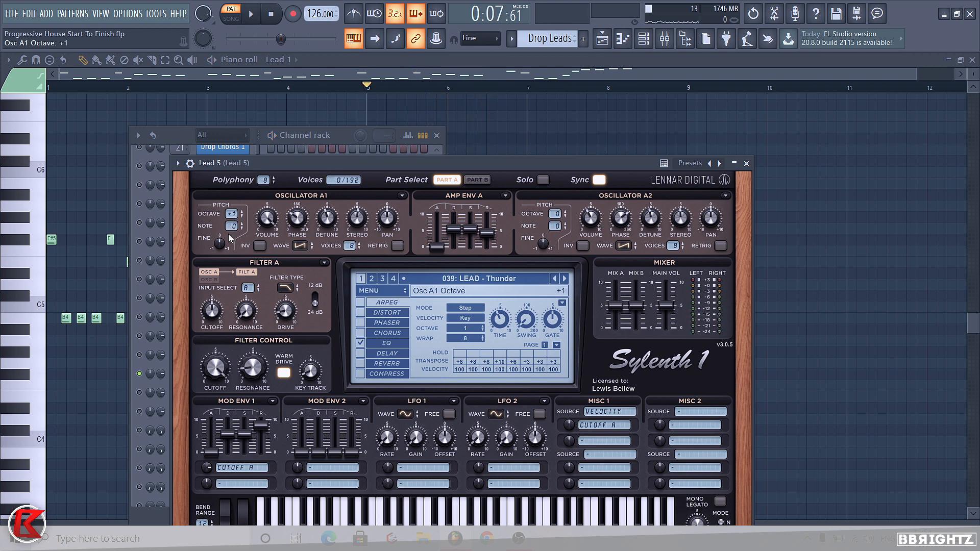
{"action": "left_click", "coordinate": [747, 163]}
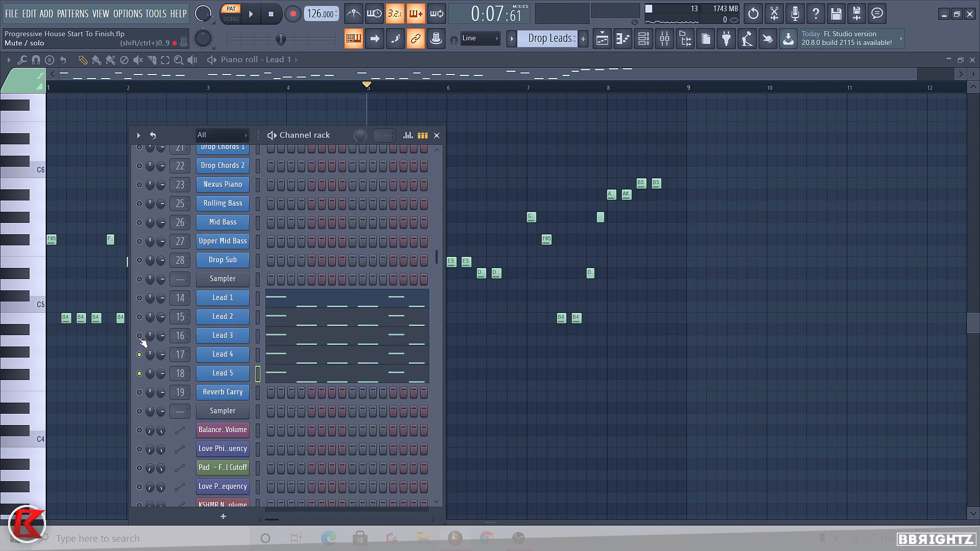
Step: Enable all five lead layers and play them together from bar 5
{"action": "key", "text": "space"}
{"action": "left_click", "coordinate": [139, 374]}
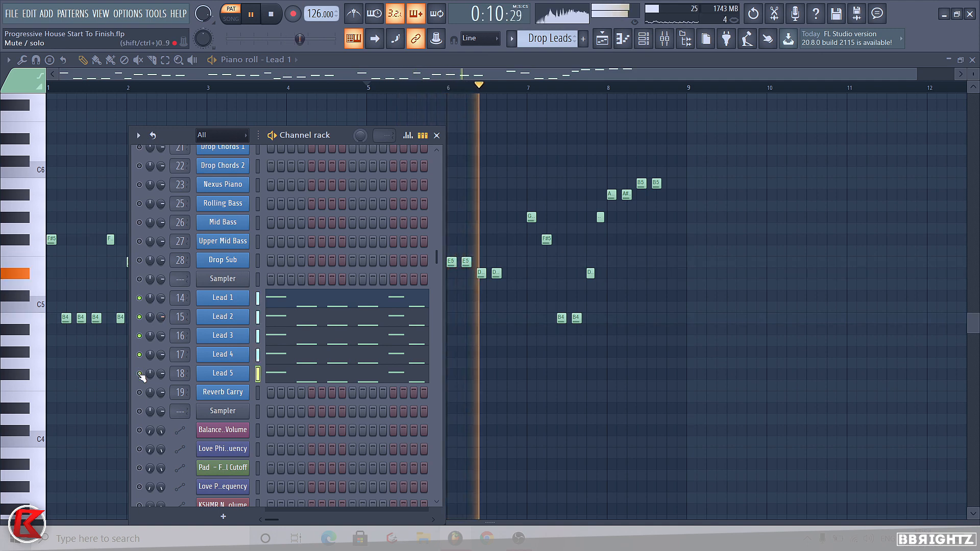
{"action": "key", "text": "space"}
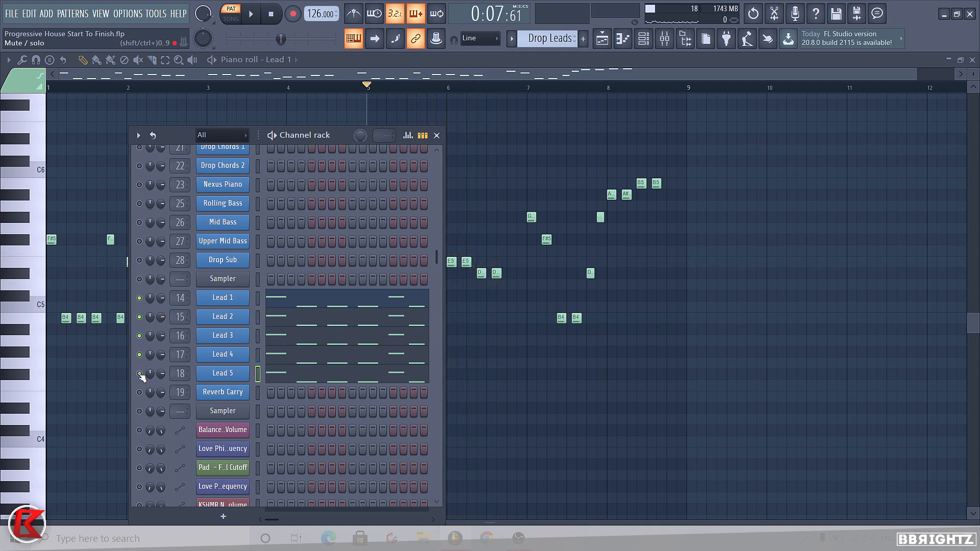
Step: Open the mixer and go through the Lead 1 to Lead 5, Reverb Carry and Lead Group tracks
{"action": "left_click", "coordinate": [667, 46]}
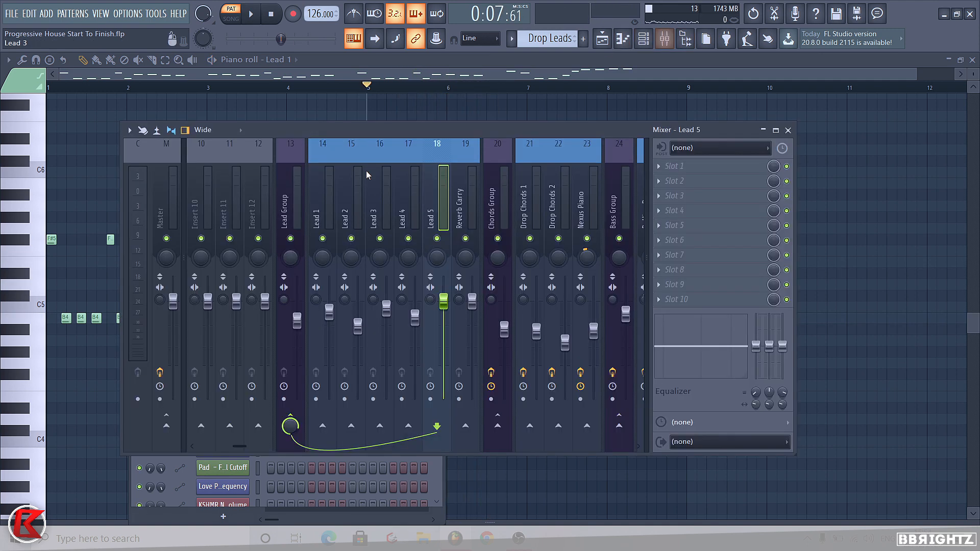
{"action": "left_click", "coordinate": [347, 212]}
{"action": "left_click", "coordinate": [323, 211]}
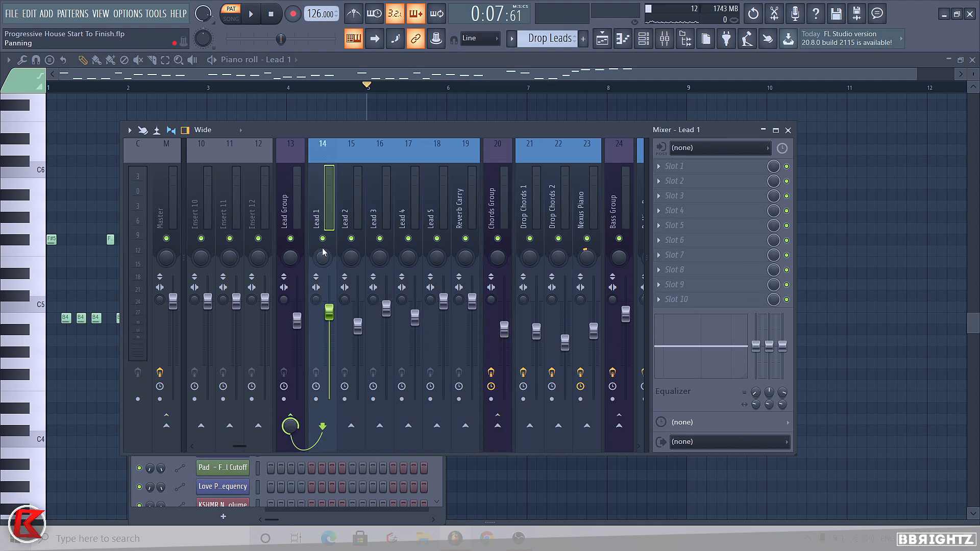
{"action": "left_click", "coordinate": [375, 219]}
{"action": "left_click", "coordinate": [404, 220]}
{"action": "left_click", "coordinate": [456, 218]}
{"action": "left_click", "coordinate": [282, 213]}
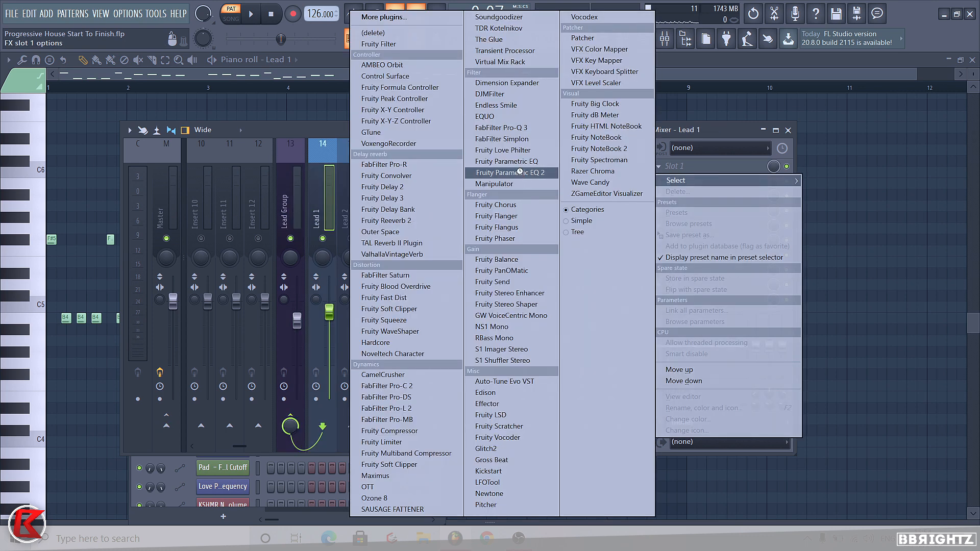
Step: Add Fruity Parametric EQ 2 to Lead 1 and cut its lows with band 1 as a high pass at about 150 Hz
{"action": "left_click", "coordinate": [517, 172]}
{"action": "left_click_drag", "start_coordinate": [306, 140], "coordinate": [306, 151]}
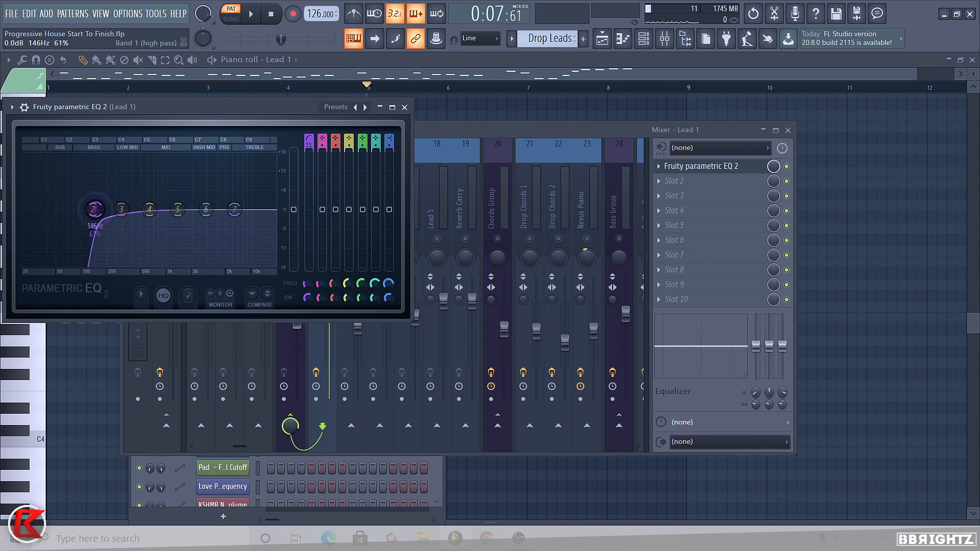
{"action": "key", "text": "space"}
{"action": "left_click_drag", "start_coordinate": [95, 209], "coordinate": [99, 209]}
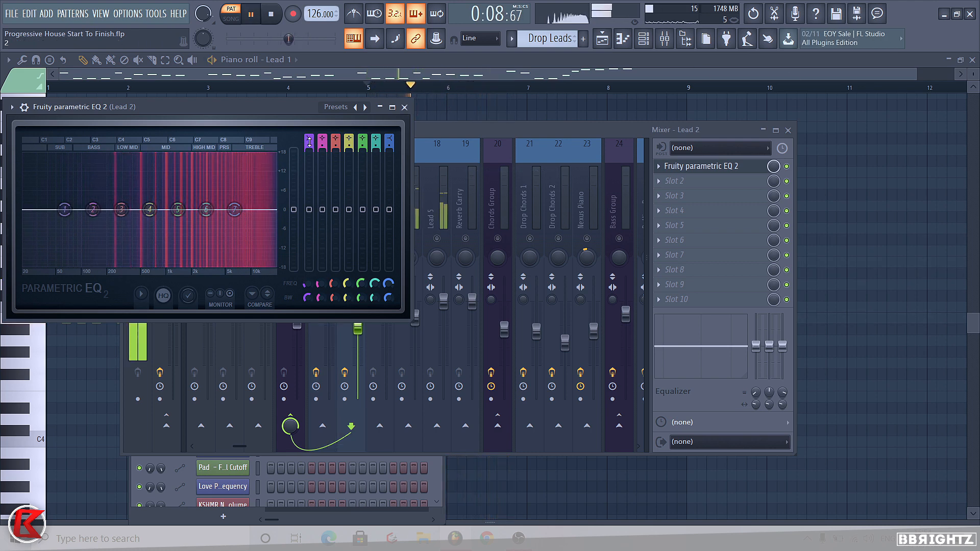
Step: Cut the low end of Lead 2 with band 1 of its Fruity Parametric EQ 2 set as a high pass
{"action": "mouse_move", "coordinate": [309, 140]}
{"action": "left_mouse_down"}
{"action": "mouse_move", "coordinate": [309, 150]}
{"action": "mouse_move", "coordinate": [309, 134]}
{"action": "left_mouse_up"}
{"action": "left_click_drag", "start_coordinate": [64, 209], "coordinate": [96, 209]}
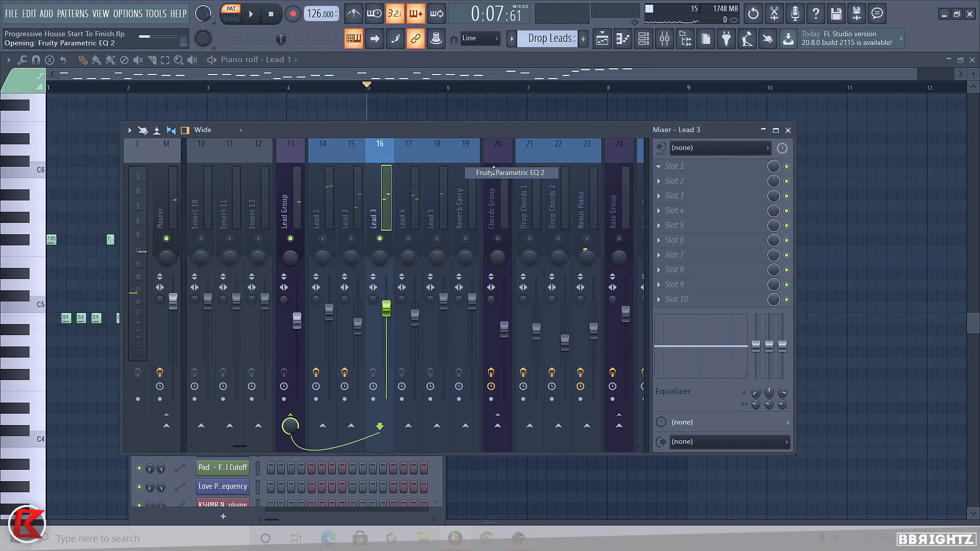
Step: Insert Fruity Parametric EQ 2 on Lead 3 and set band 1 as a high pass at about 191 Hz
{"action": "left_click", "coordinate": [701, 166]}
{"action": "left_click_drag", "start_coordinate": [97, 242], "coordinate": [137, 242]}
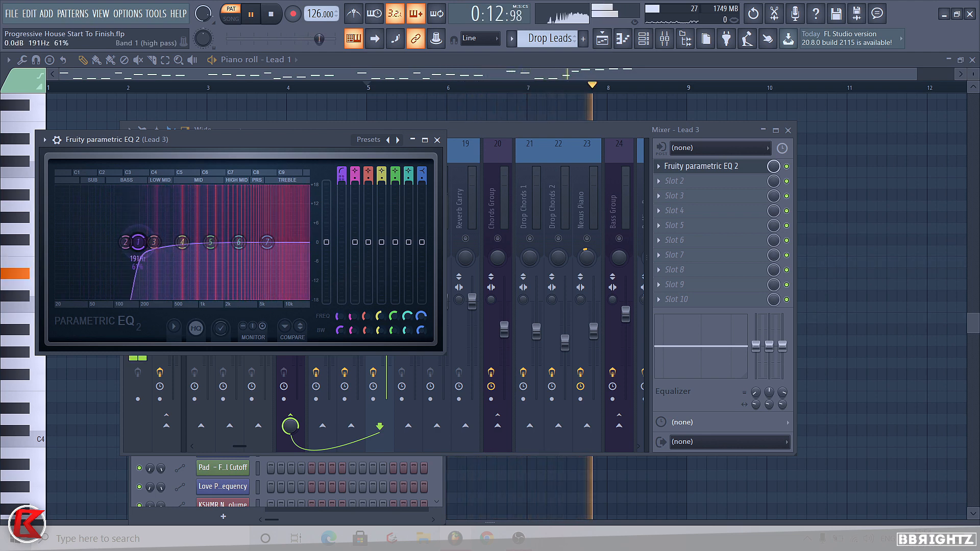
{"action": "left_click", "coordinate": [438, 140]}
Step: Add Fruity Parametric EQ 2 to Lead 4, high-pass it with band 1 and boost band 5 slightly around 1400 Hz
{"action": "left_click", "coordinate": [402, 219]}
{"action": "key", "text": "space"}
{"action": "left_click", "coordinate": [668, 166]}
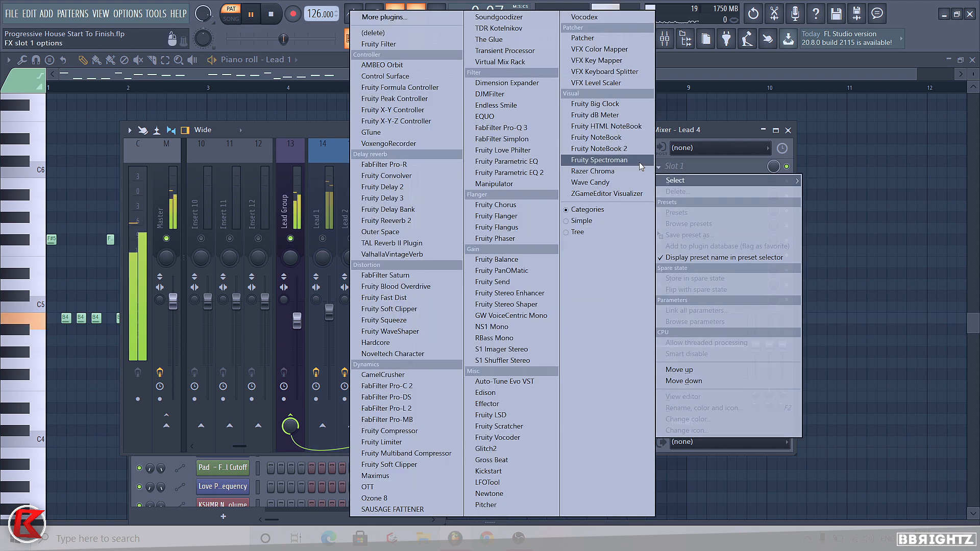
{"action": "left_click", "coordinate": [518, 181]}
{"action": "key", "text": "space"}
{"action": "mouse_move", "coordinate": [373, 207]}
{"action": "left_mouse_down"}
{"action": "mouse_move", "coordinate": [373, 225]}
{"action": "mouse_move", "coordinate": [375, 192]}
{"action": "left_mouse_up"}
{"action": "left_click_drag", "start_coordinate": [130, 275], "coordinate": [164, 275]}
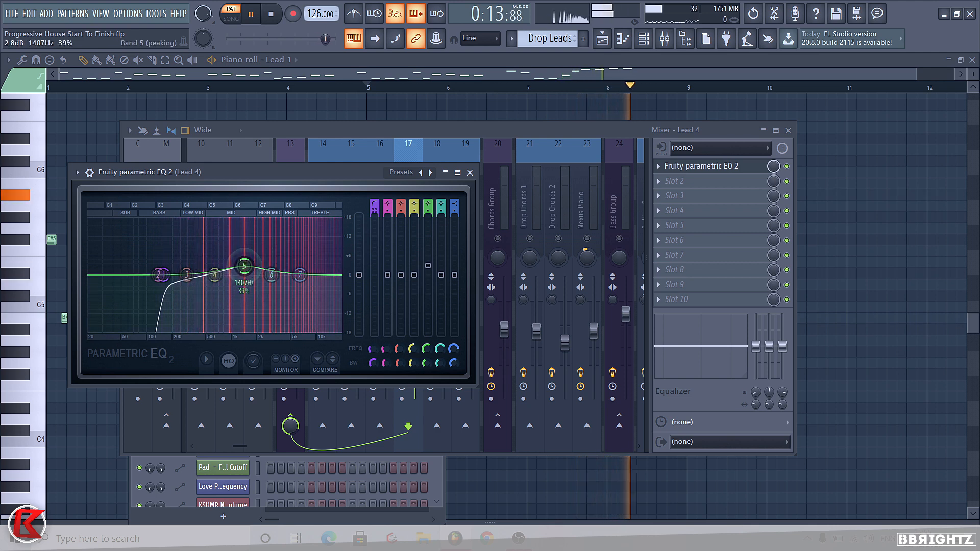
{"action": "left_click_drag", "start_coordinate": [243, 275], "coordinate": [245, 269]}
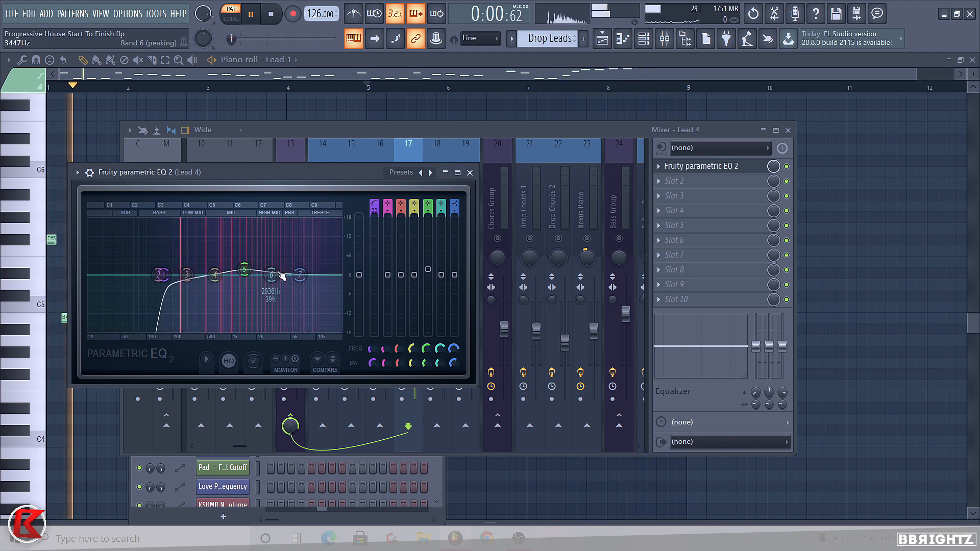
{"action": "left_click", "coordinate": [469, 172]}
Step: Solo Lead 5 in the mixer and load Fruity Parametric EQ 2 into its first effect slot
{"action": "right_click", "coordinate": [437, 239]}
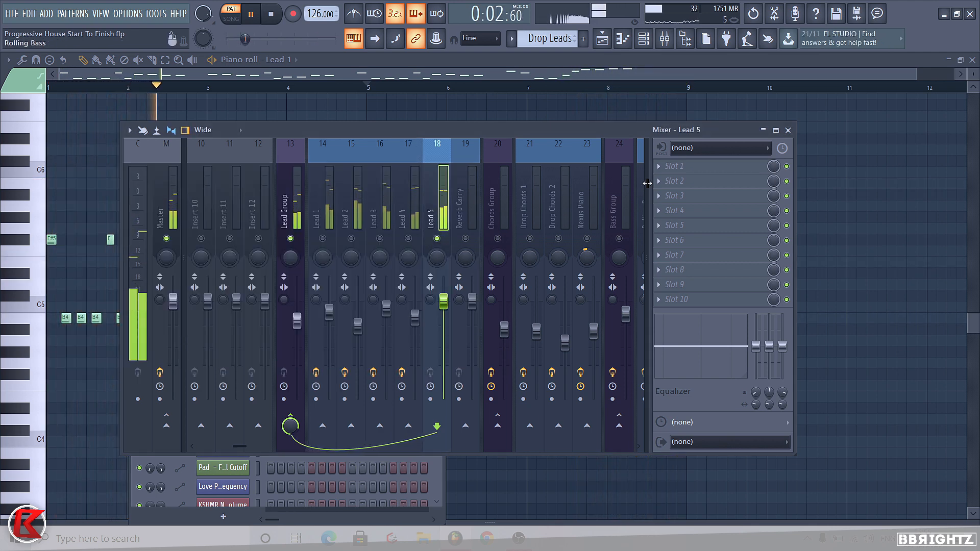
{"action": "left_click", "coordinate": [659, 166]}
{"action": "mouse_move", "coordinate": [670, 182]}
{"action": "left_click", "coordinate": [502, 170]}
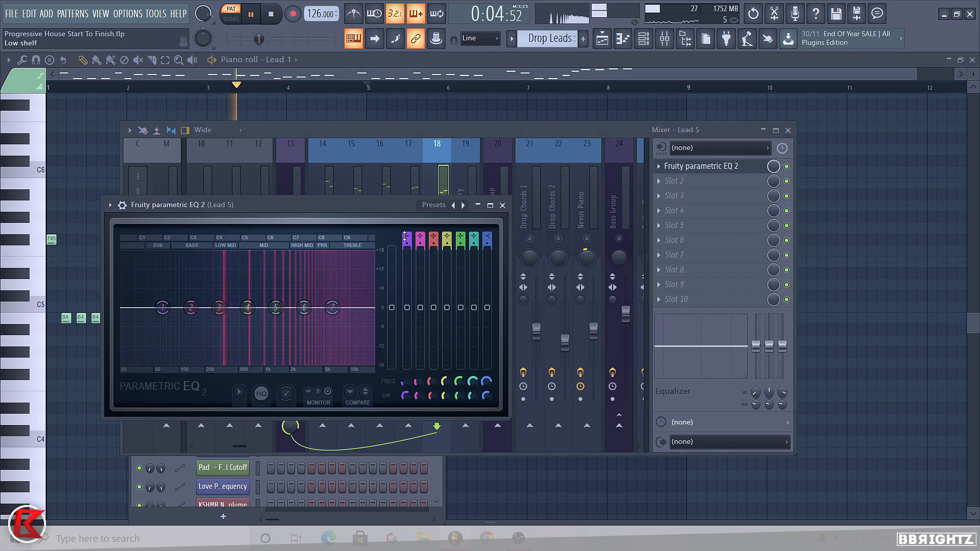